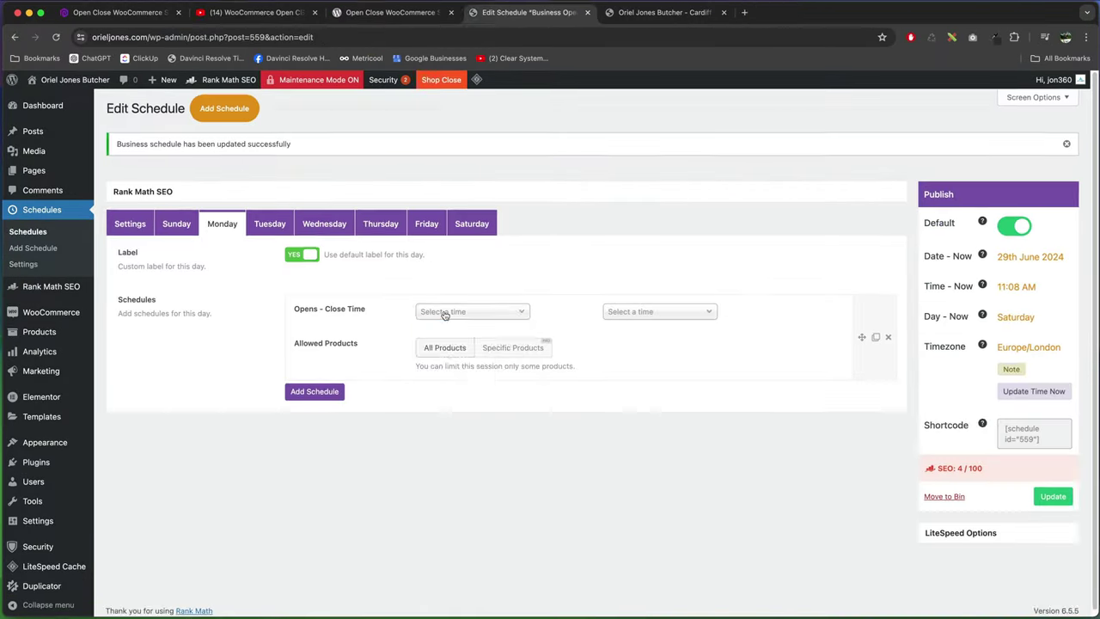
Set Monday's first session to open 09:00 AM and close 05:00 PM
left_click(444, 313)
type("09:00")
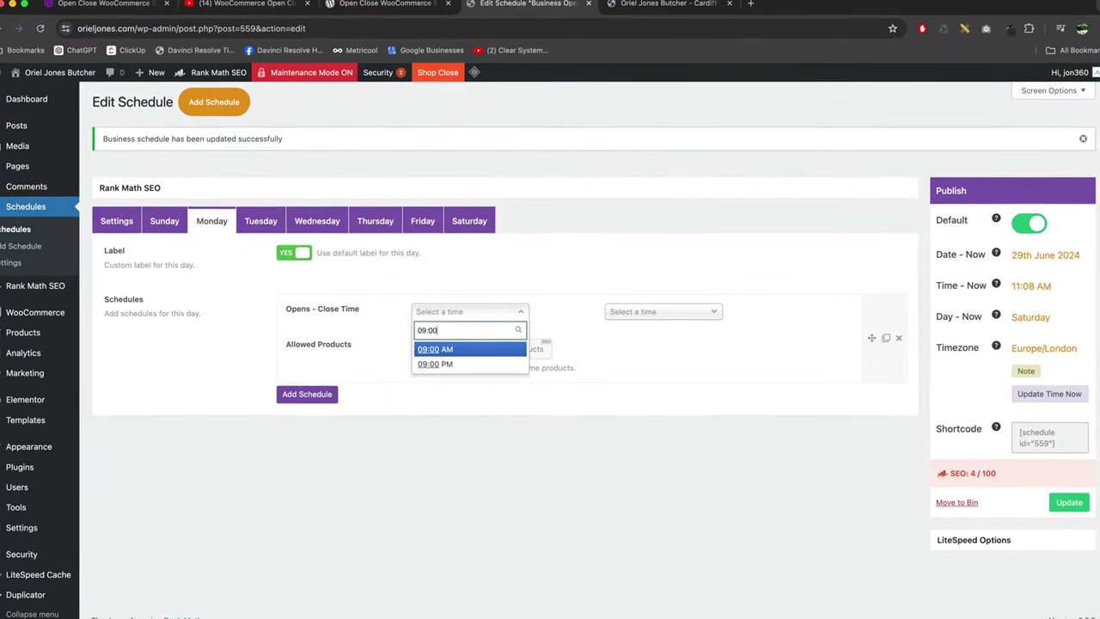
key("Return")
left_click(661, 311)
type("05:00")
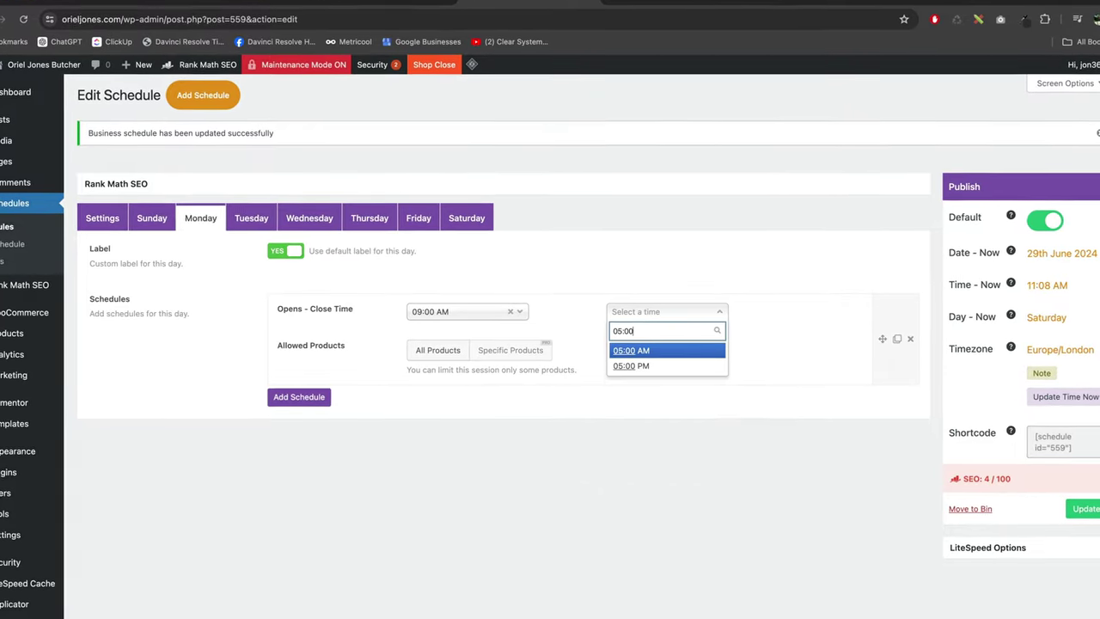
key("Down")
key("Return")
Add a second Monday session opening at 07:00 PM, entering 09:00 for its close
left_click(298, 396)
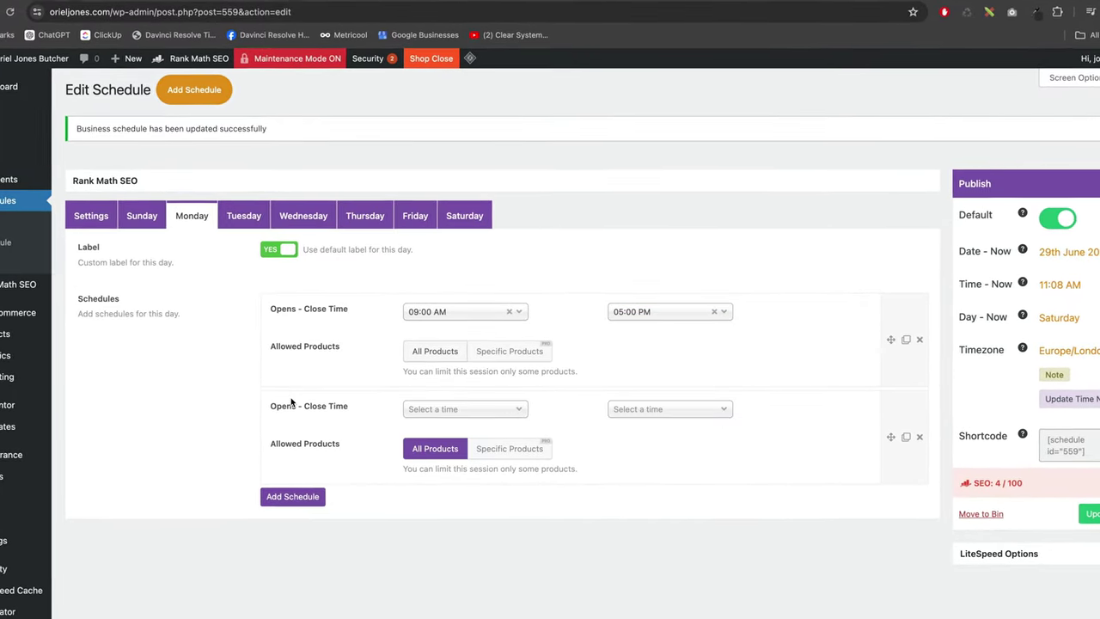
left_click(465, 409)
type("07")
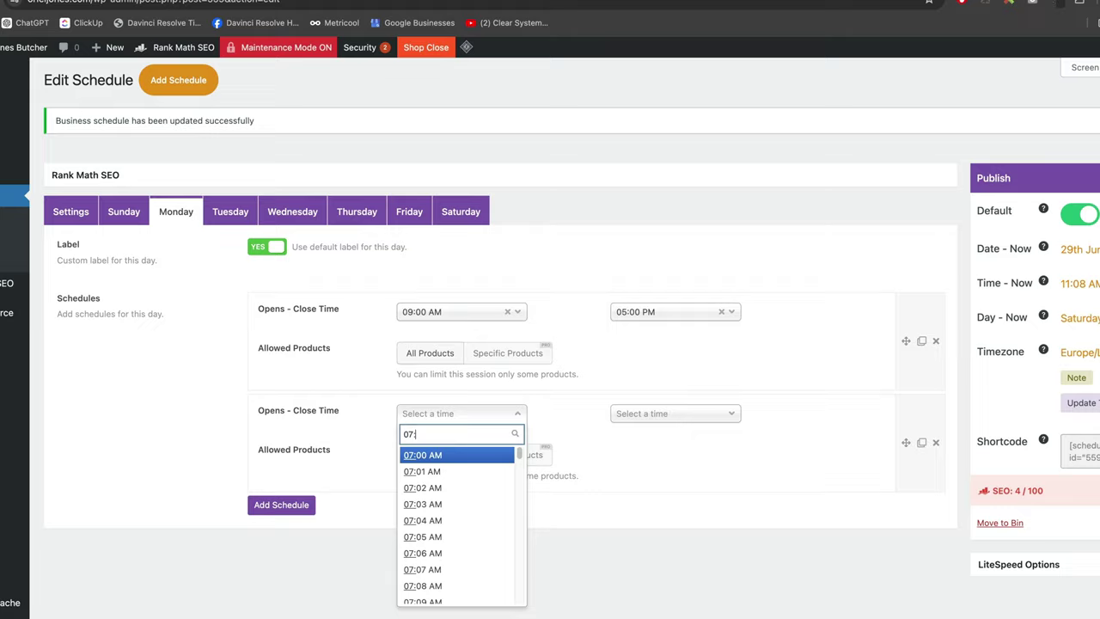
type(":00")
key("Down")
key("Return")
left_click(643, 418)
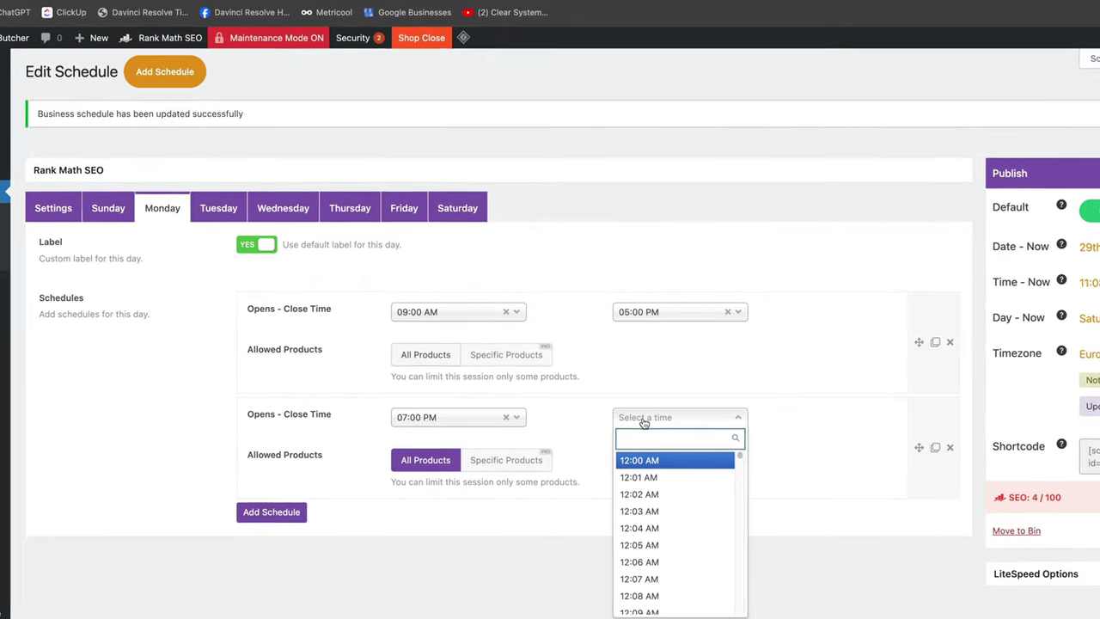
type("09:00")
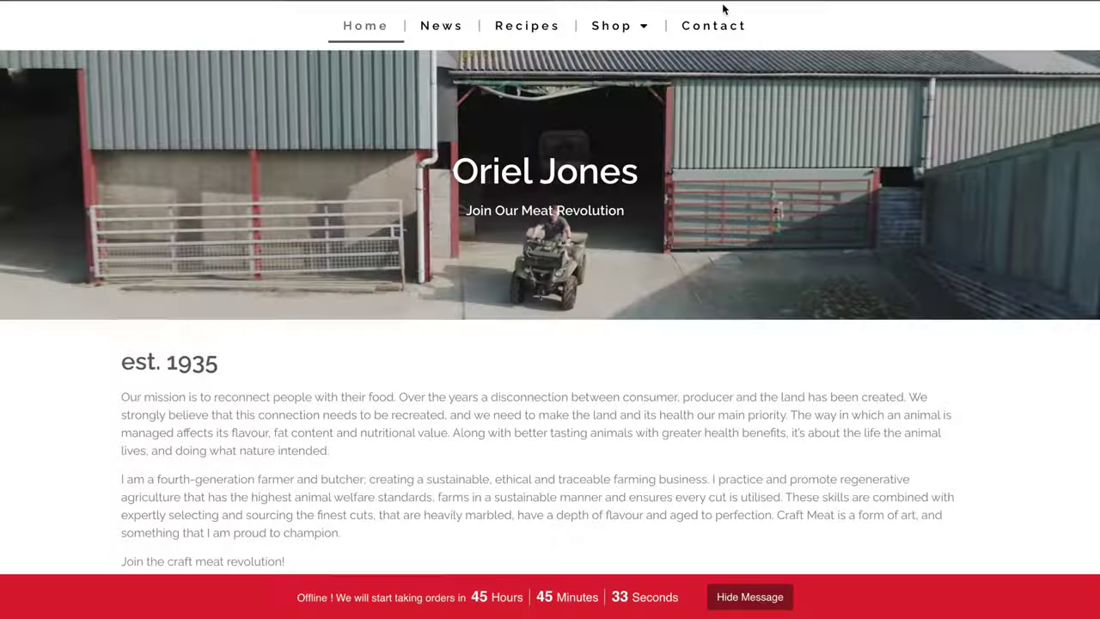
Scroll down the storefront to view the offline countdown banner
scroll(258, 523, "down", 2)
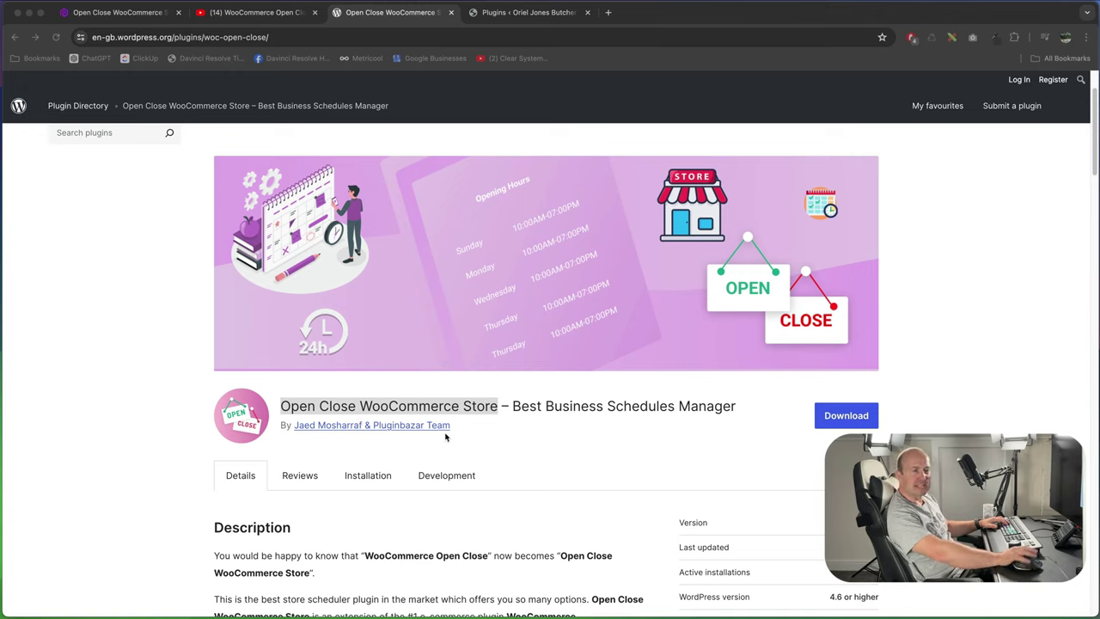
Search Add New Plugin for Open Close WooCommerce Store, then install and activate it
left_click(518, 15)
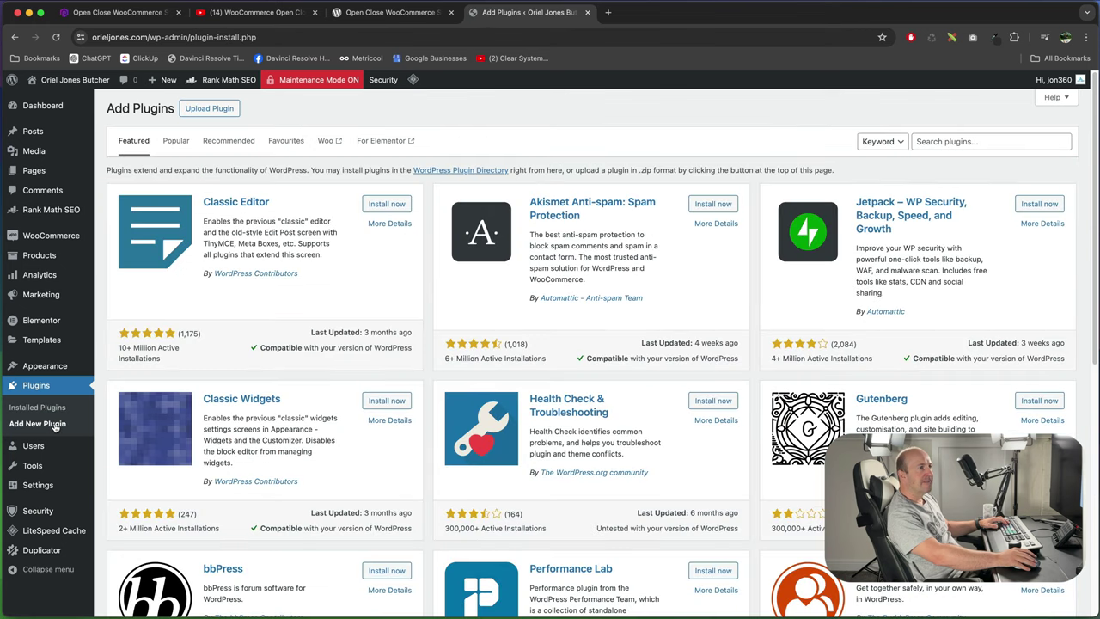
left_click(954, 141)
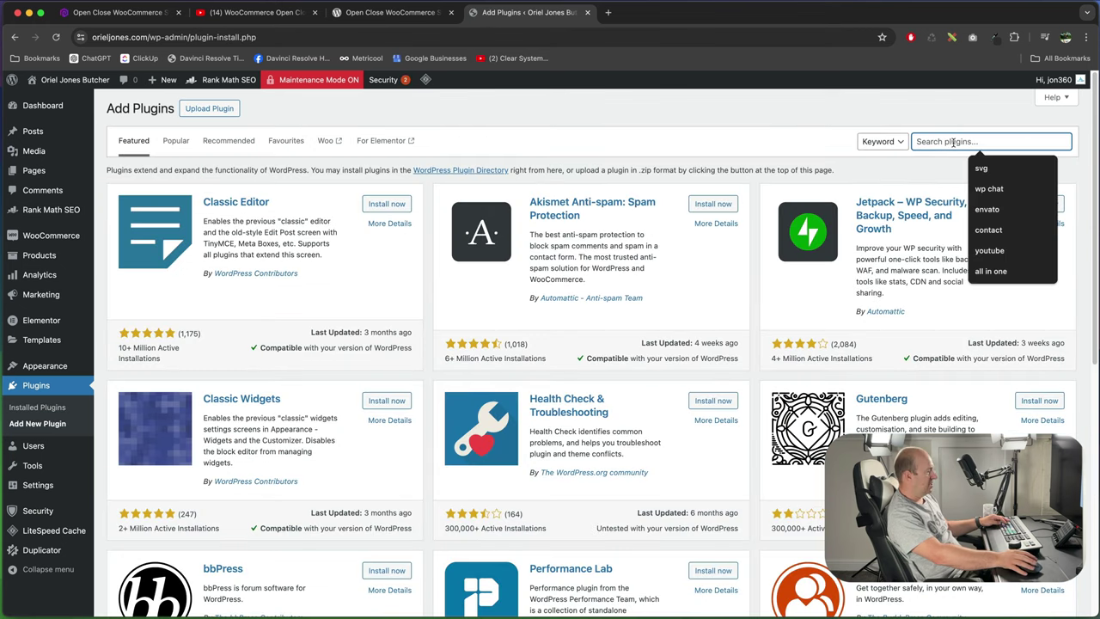
type("Open Close WooCommerce Store")
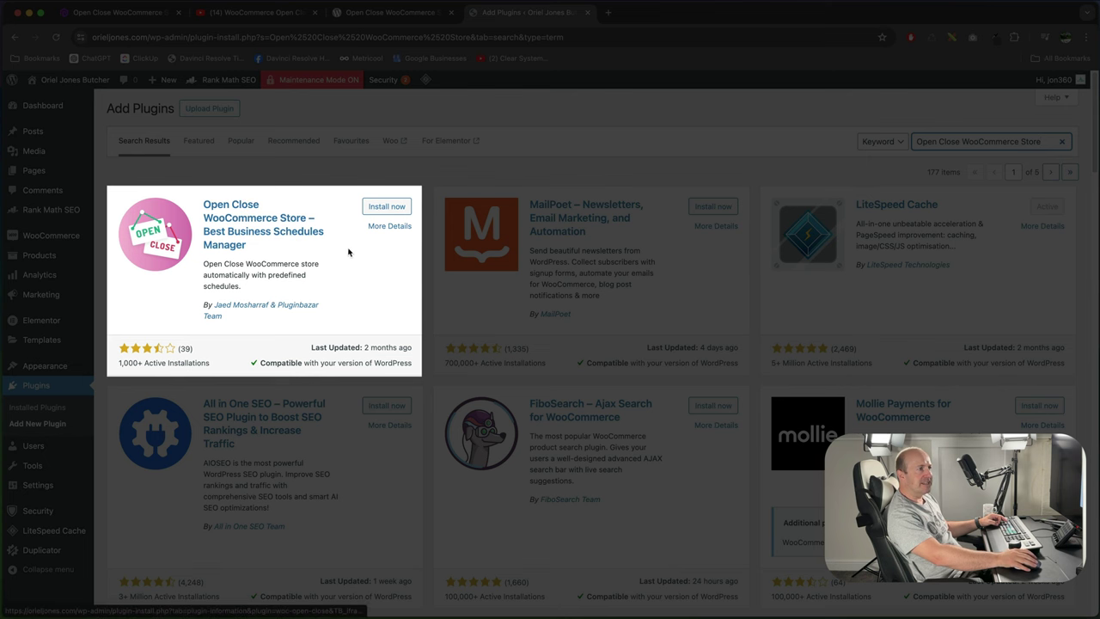
left_click(387, 208)
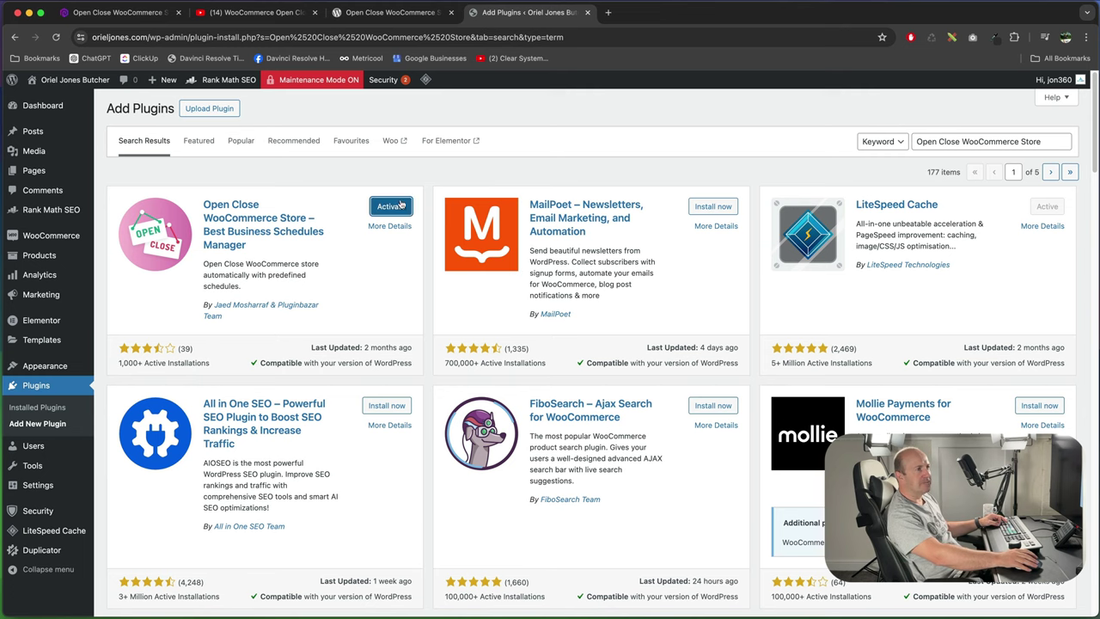
left_click(394, 208)
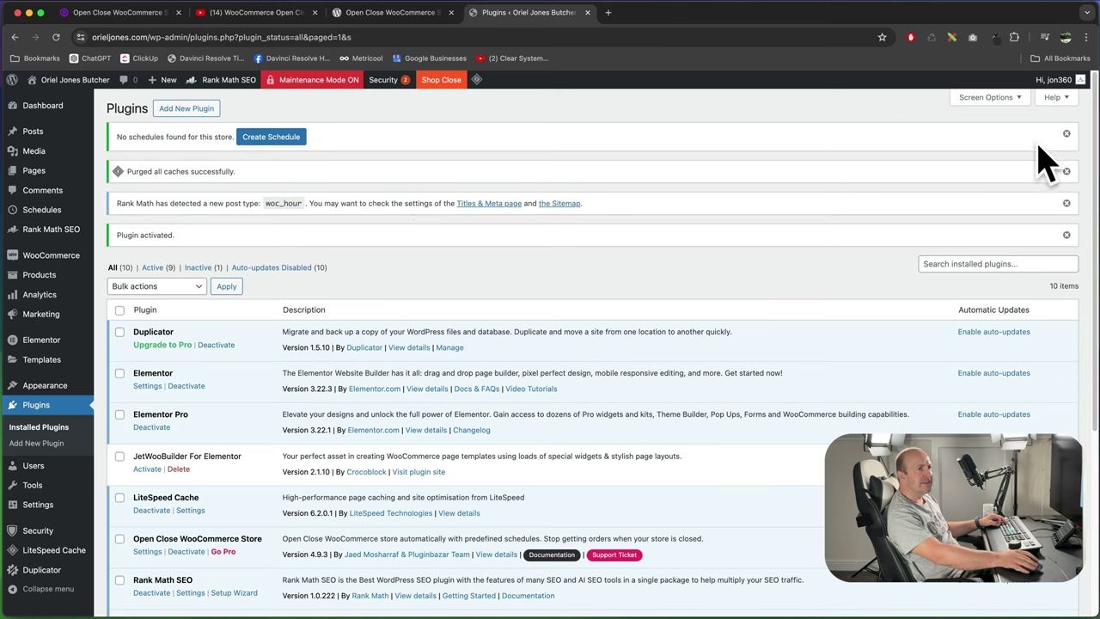
Start a new schedule titled 'Business Opening Hours', keeping the default offline countdown message
mouse_move(51, 214)
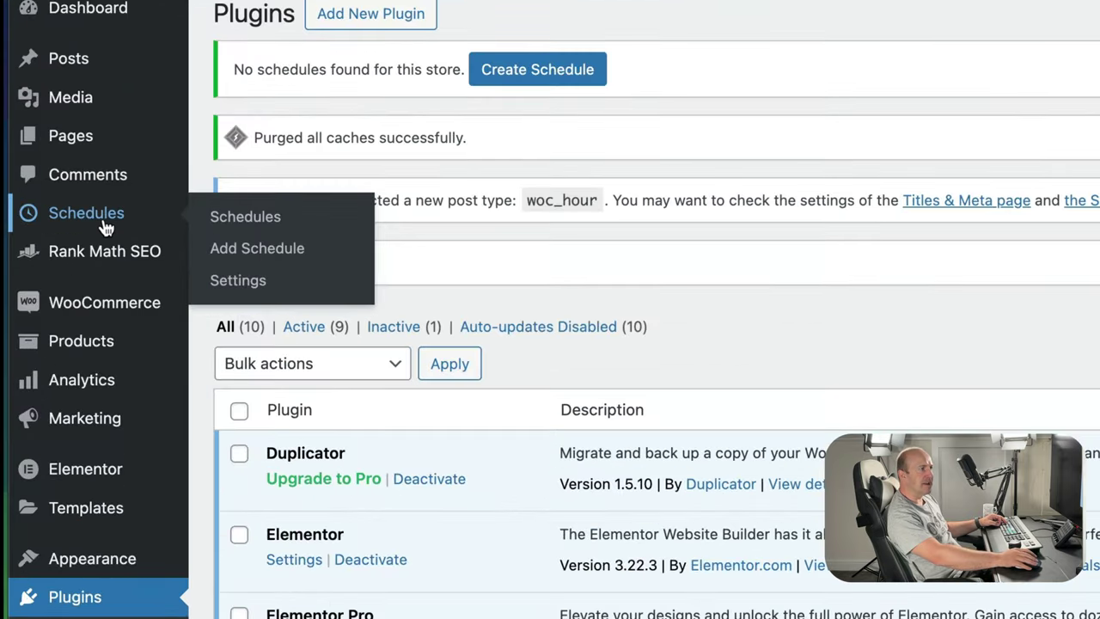
left_click(247, 219)
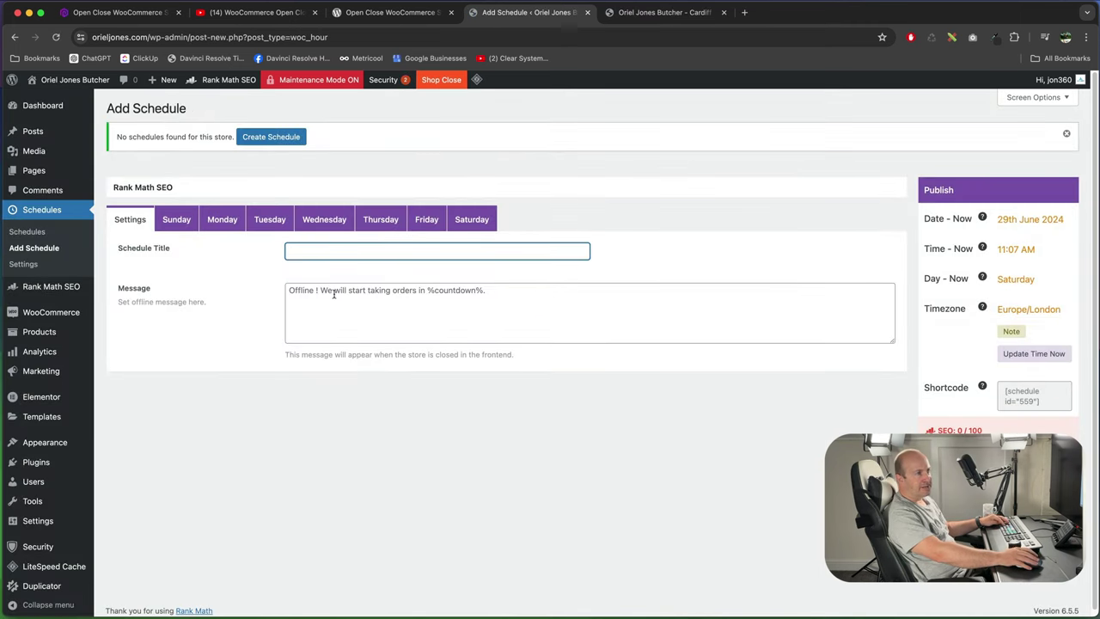
type("Business Opening Hours")
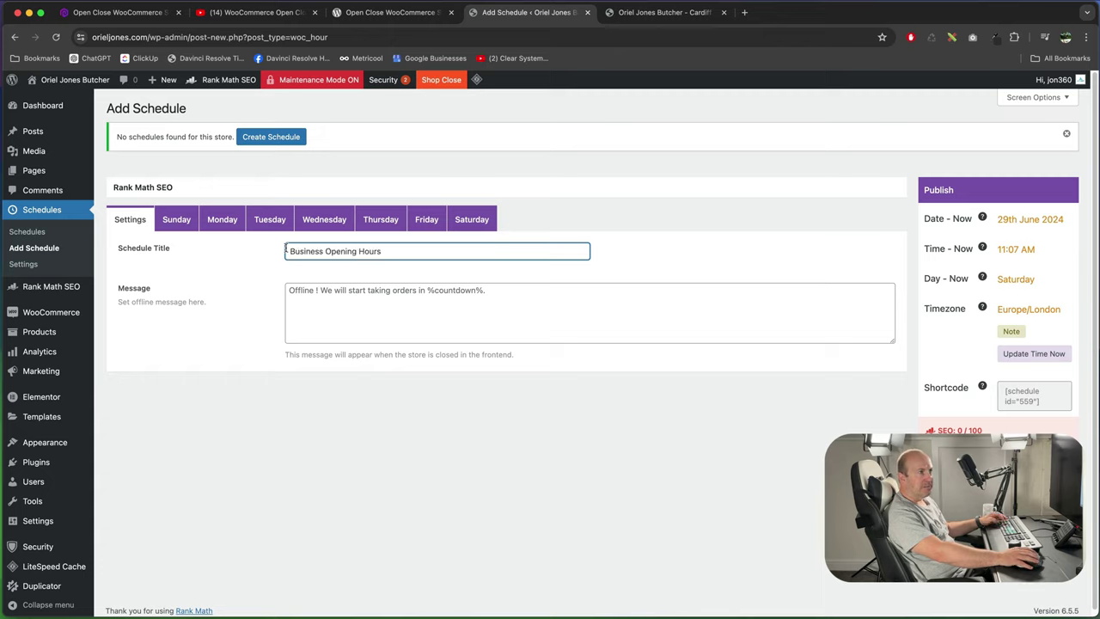
left_click(290, 293)
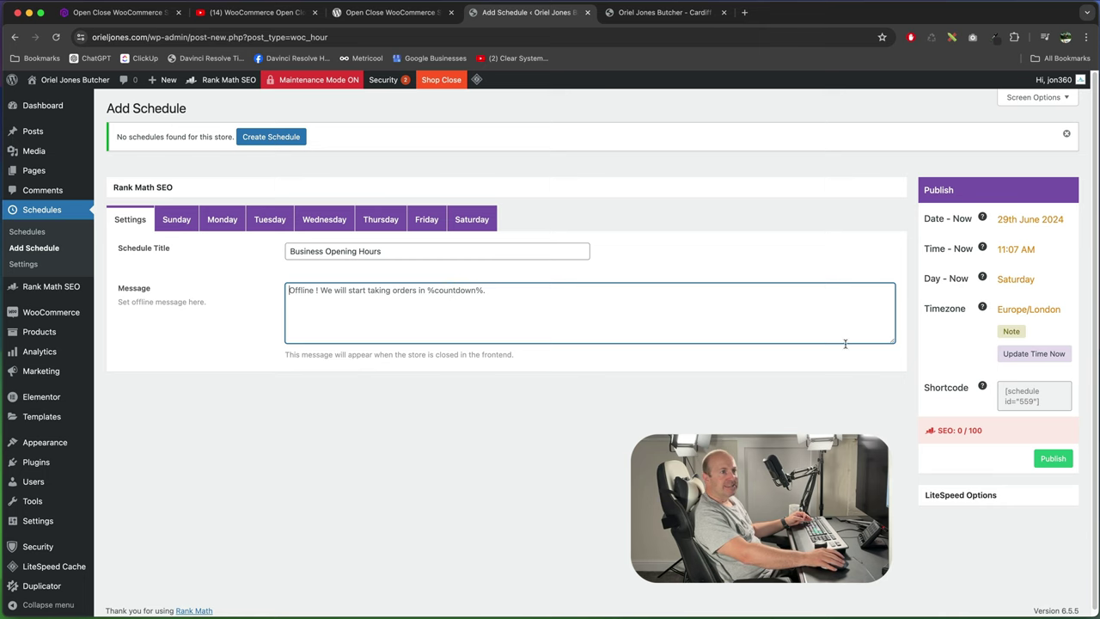
Publish Business Opening Hours, toggle Default off and back on, and update it
left_click(1059, 461)
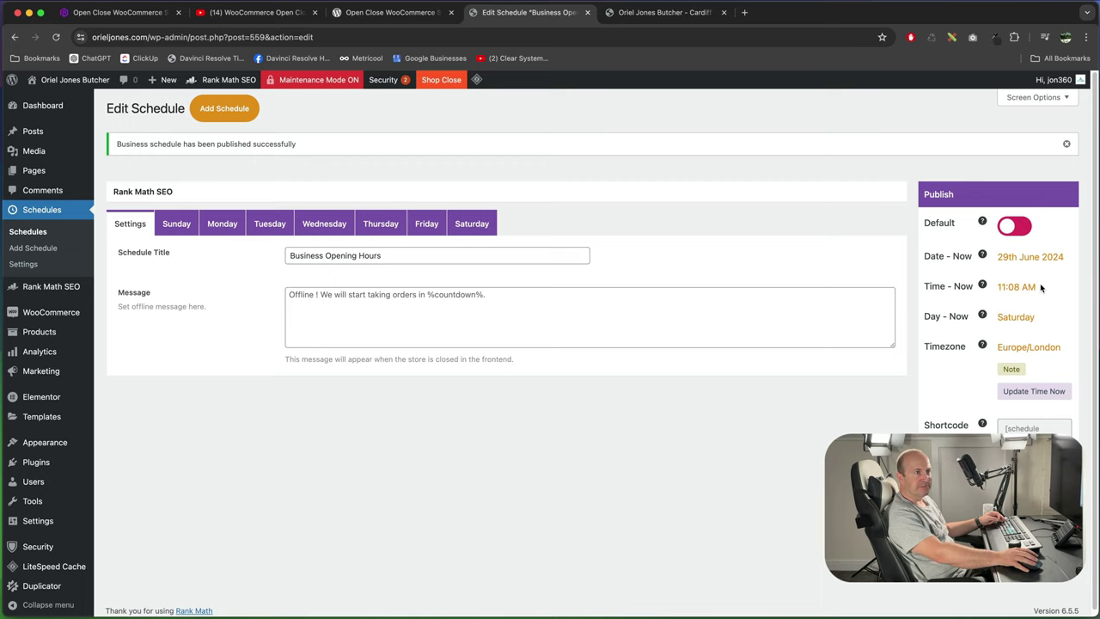
left_click(1009, 230)
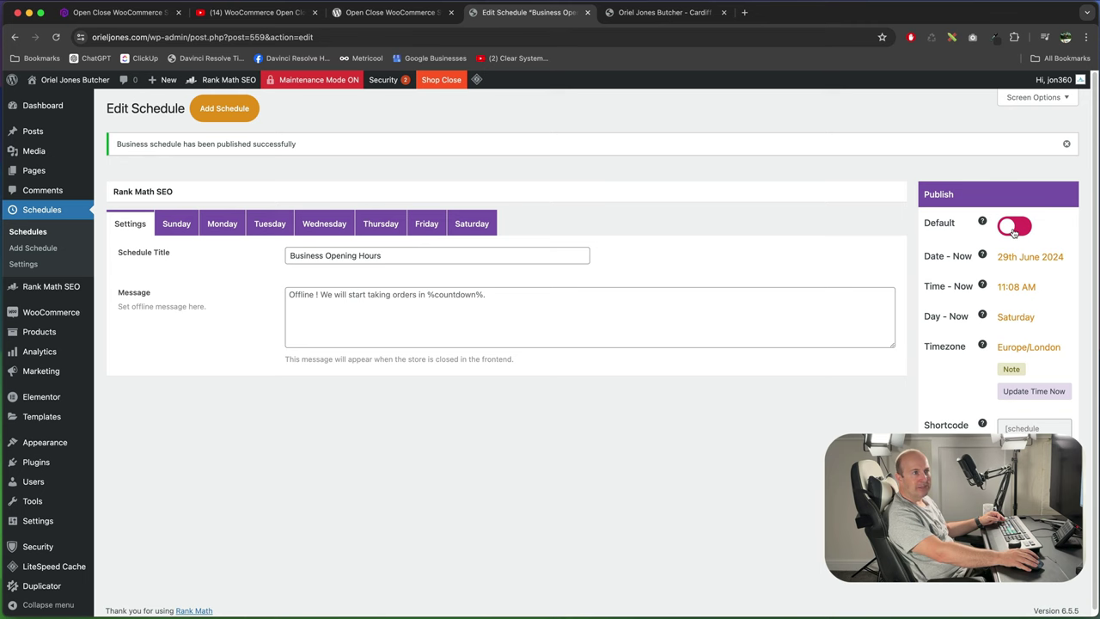
left_click(1013, 230)
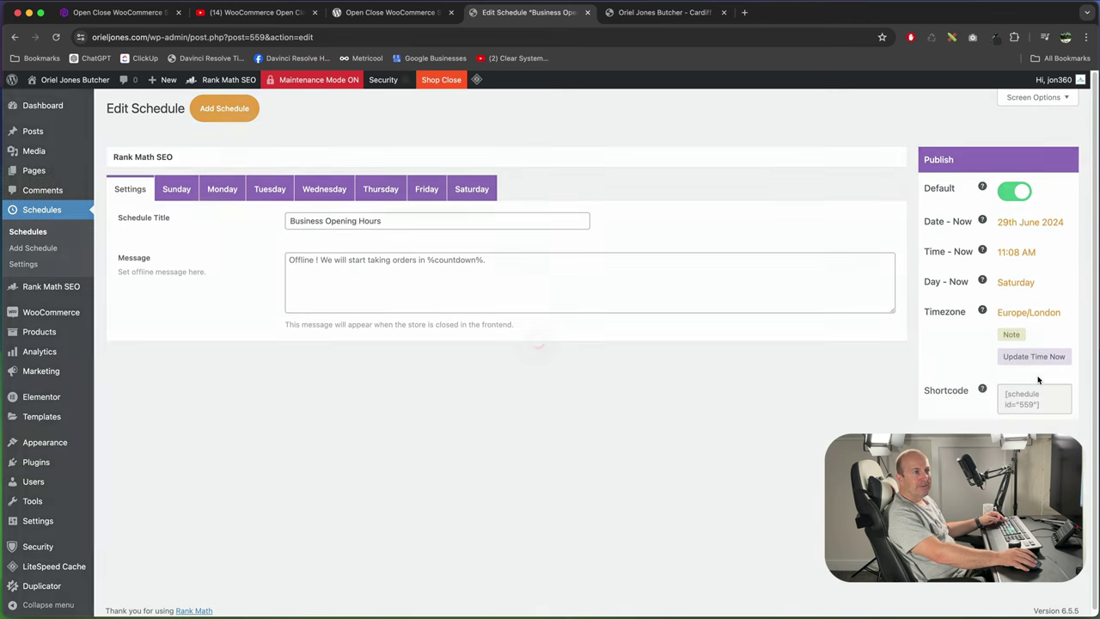
left_click(1054, 461)
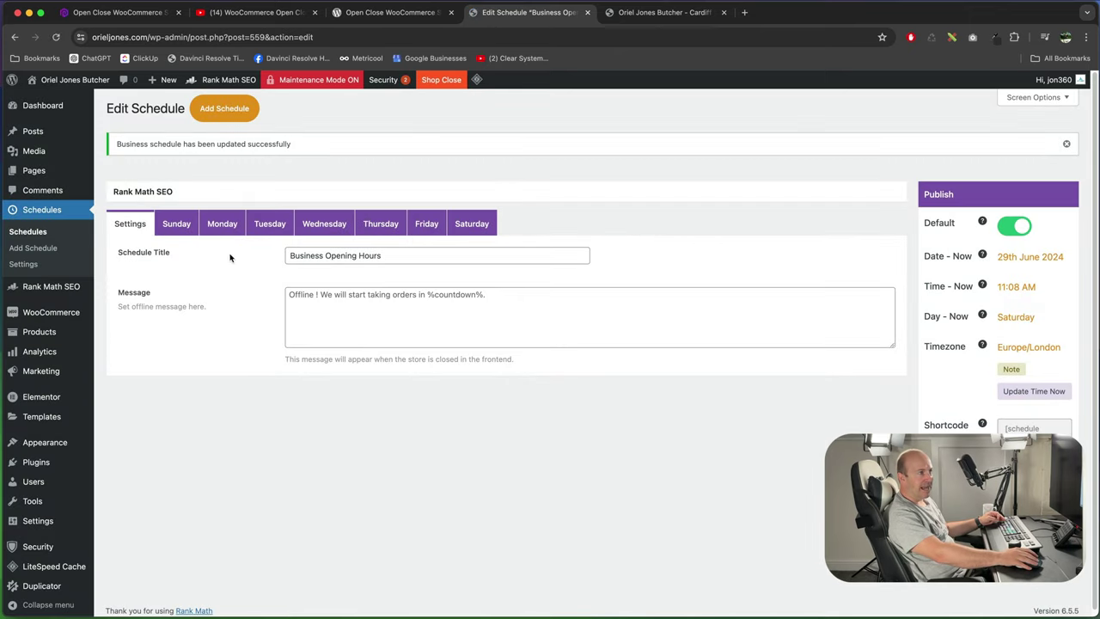
Set Monday's first session to 09:00 AM–05:00 PM
left_click(222, 223)
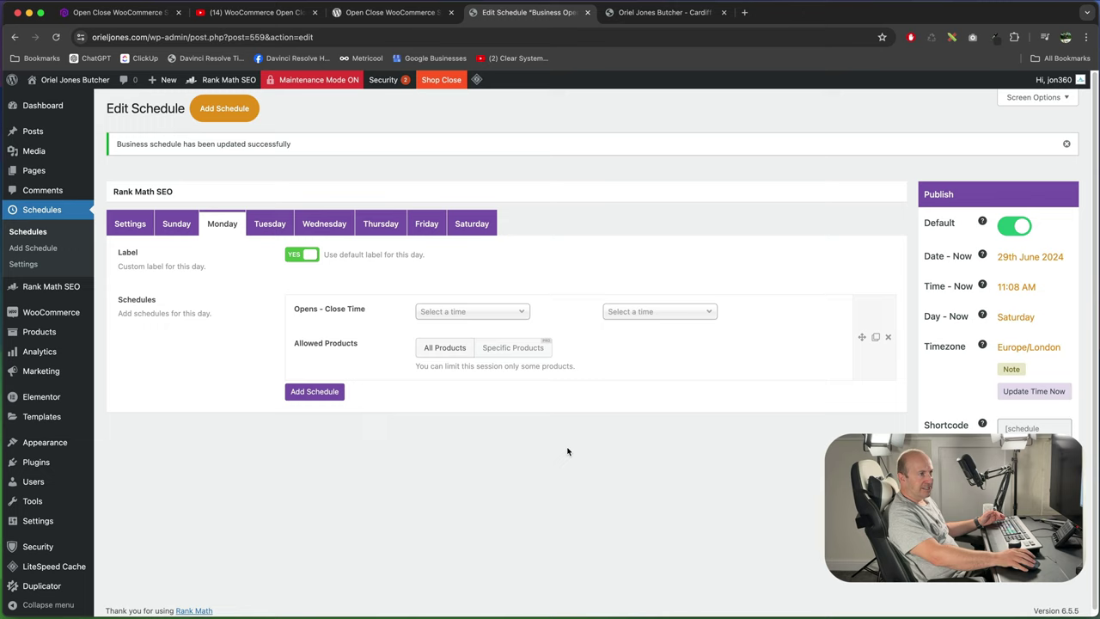
left_click(449, 312)
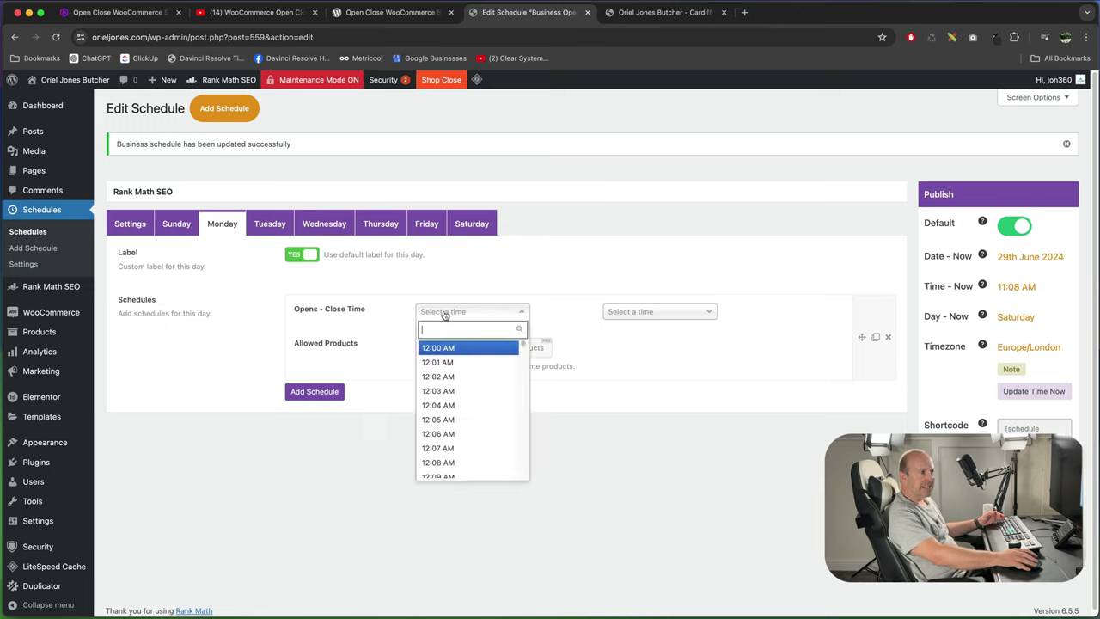
type("09")
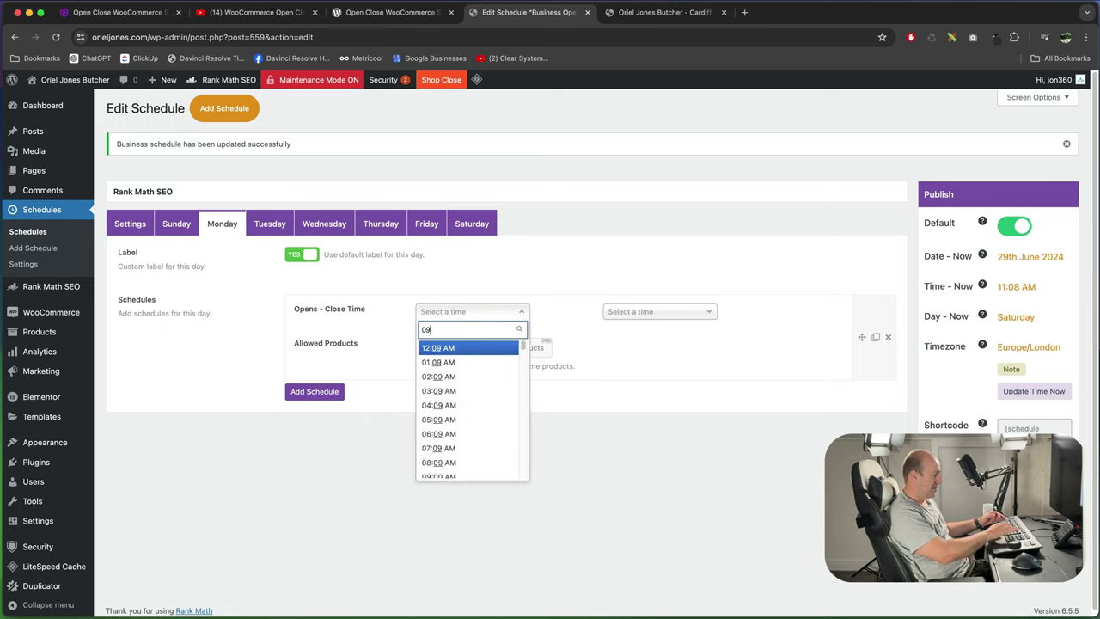
type(":00")
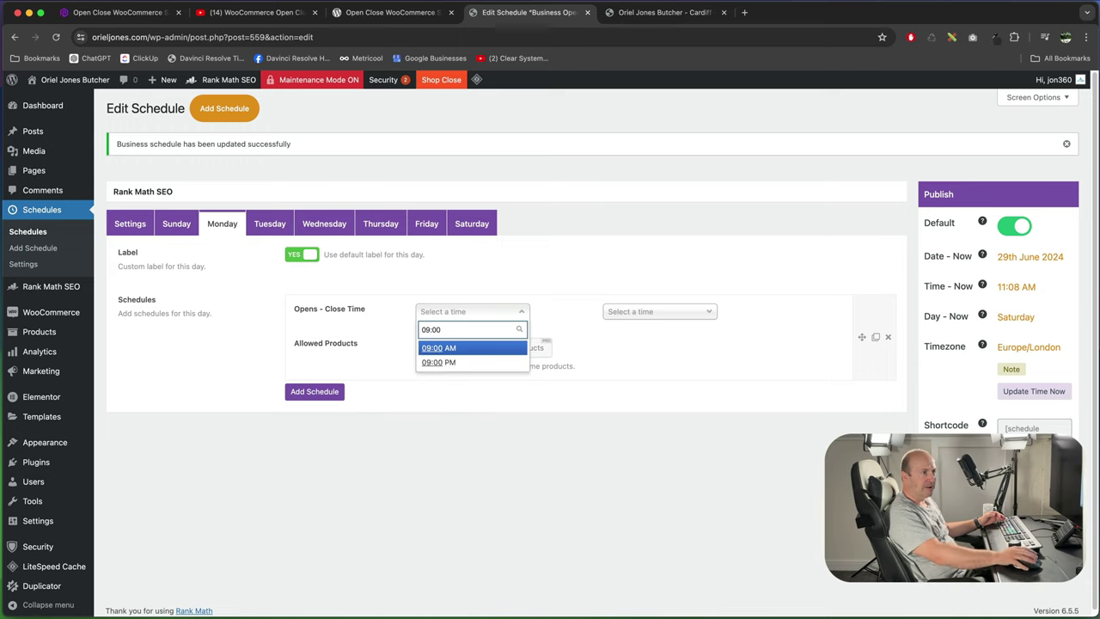
key("Down")
key("Up")
key("Return")
type("05")
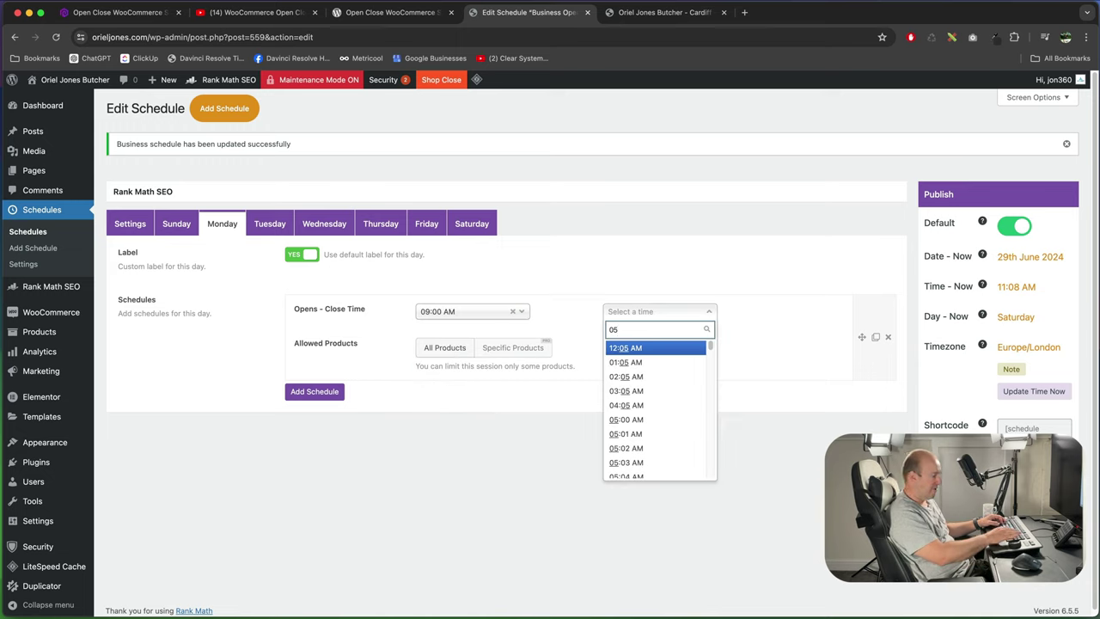
type(":00")
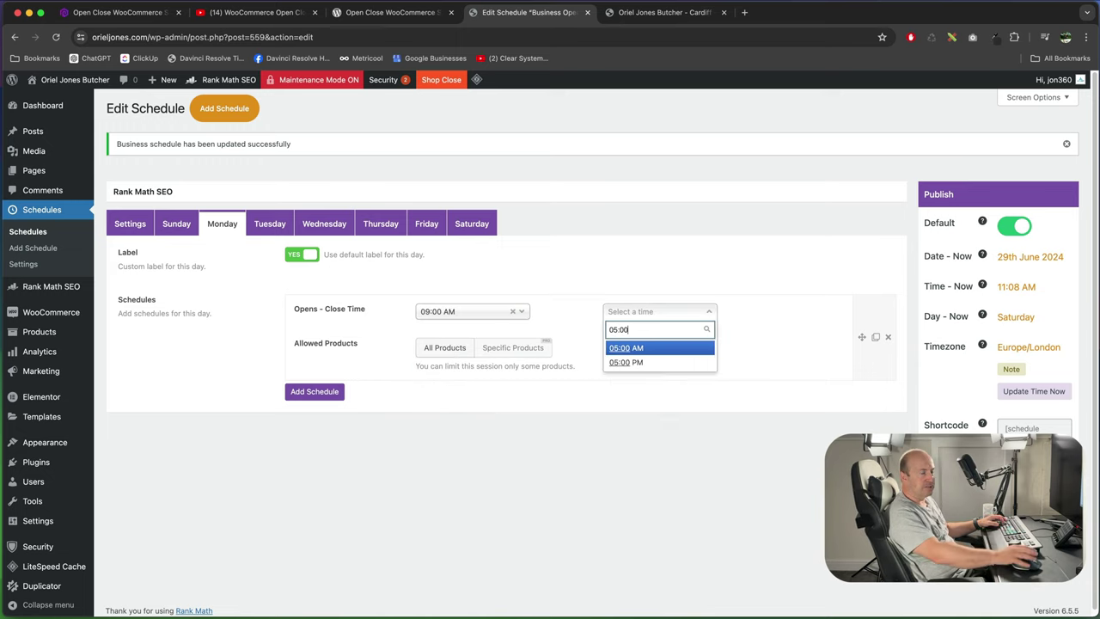
left_click(642, 361)
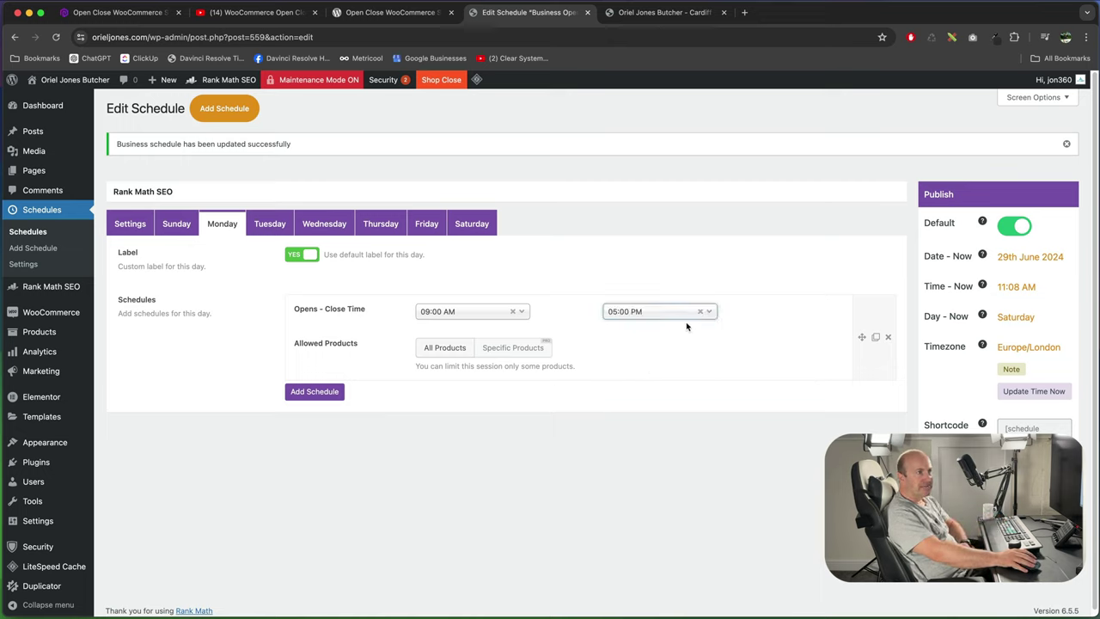
Add a Monday evening session from 07:00 PM to 09:00 PM, then delete it
left_click(314, 393)
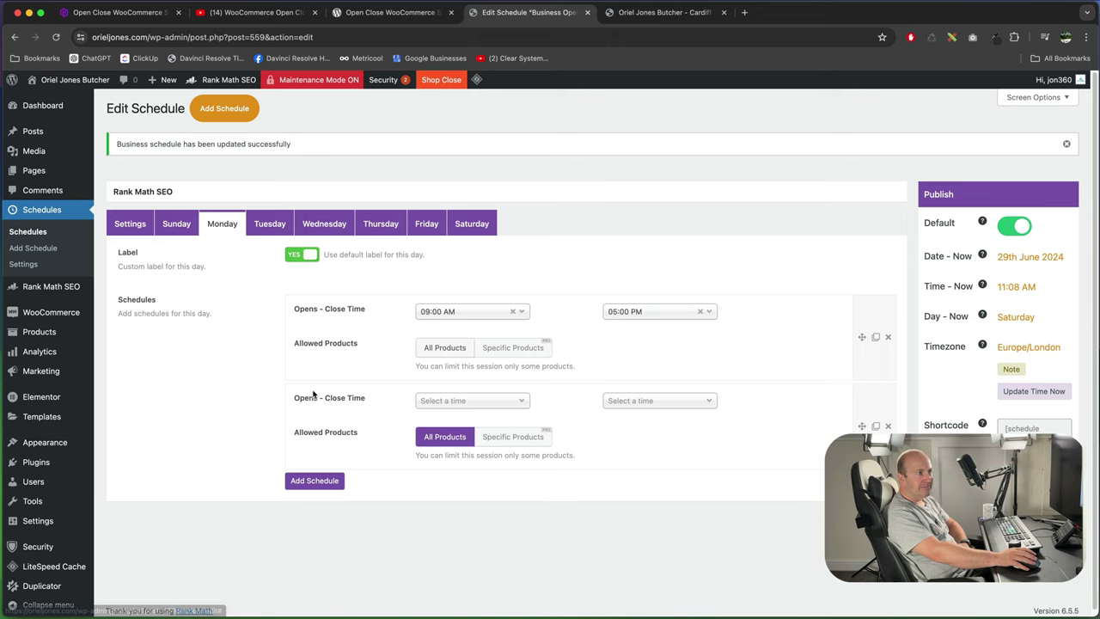
left_click(464, 401)
type("0")
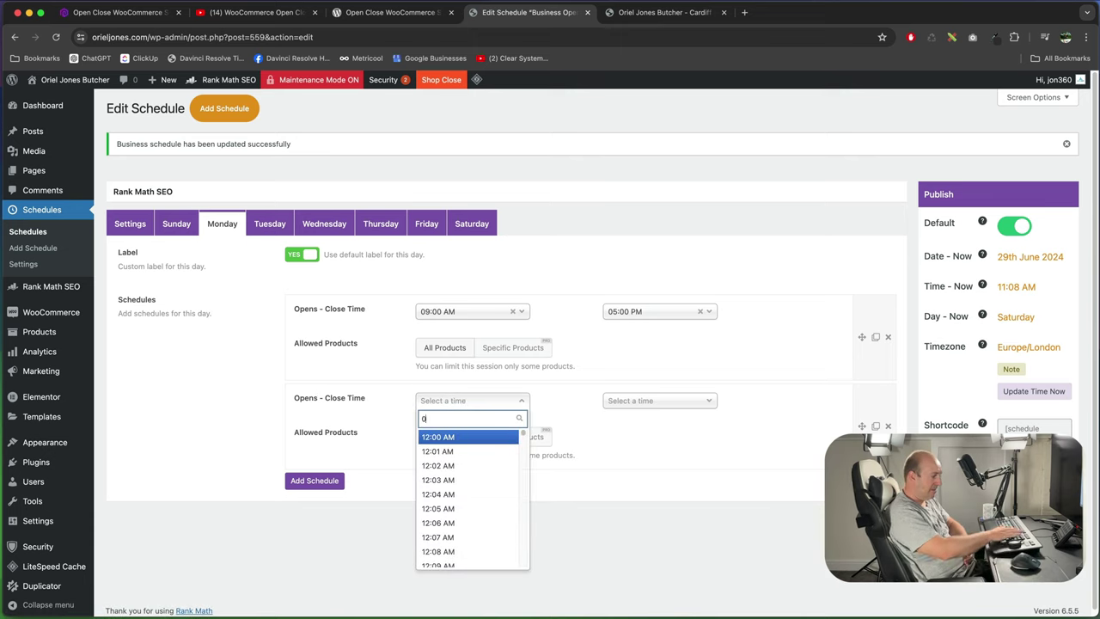
type("7:00")
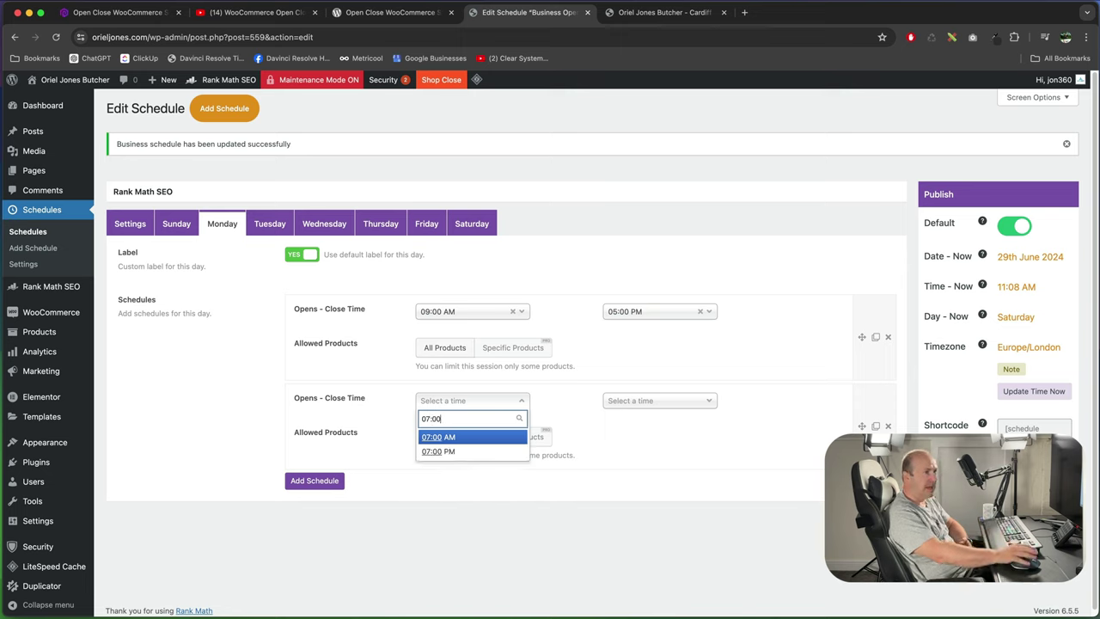
left_click(469, 449)
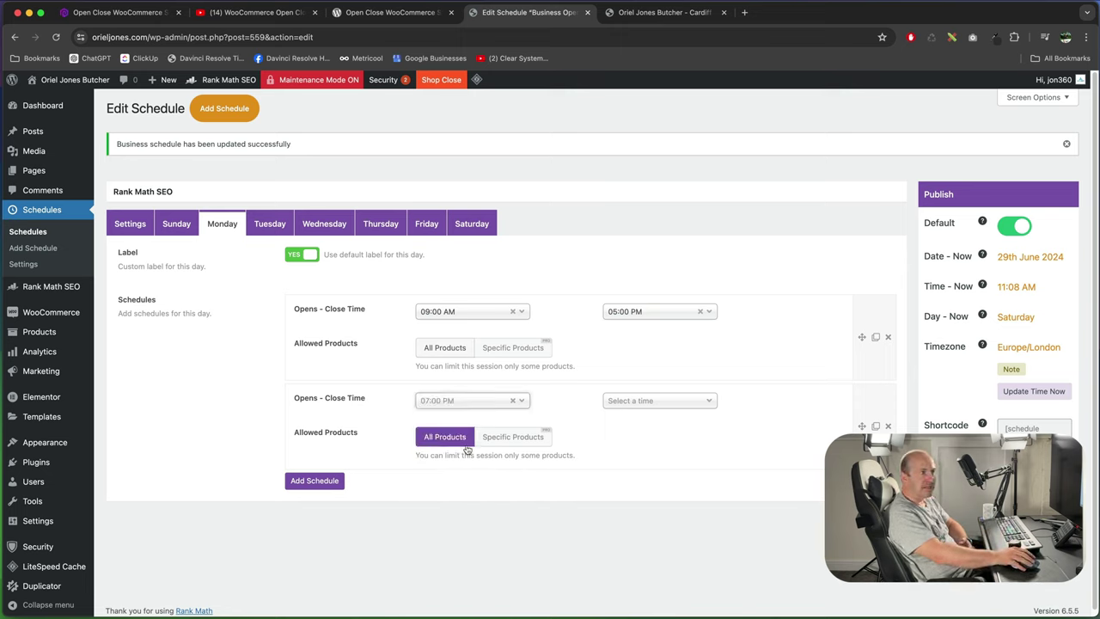
left_click(628, 402)
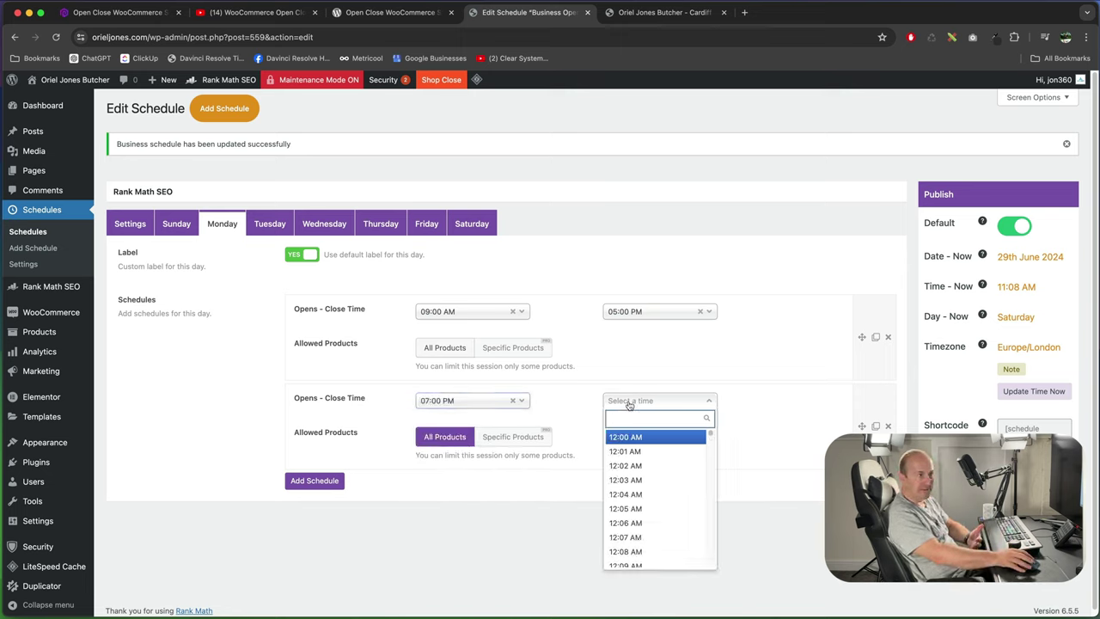
type("0")
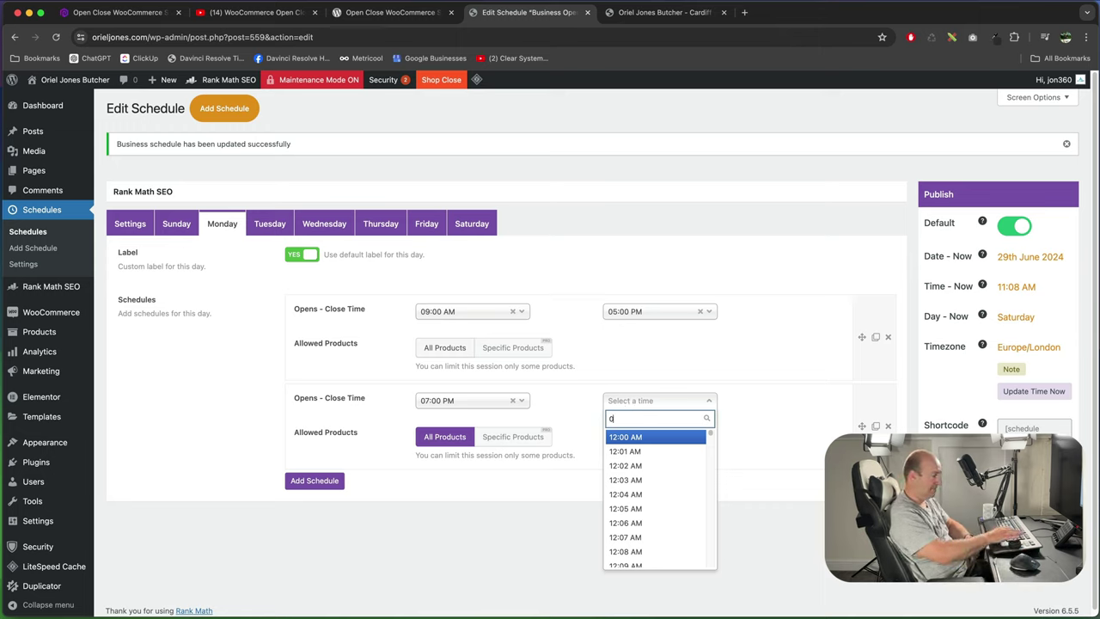
type("9:00")
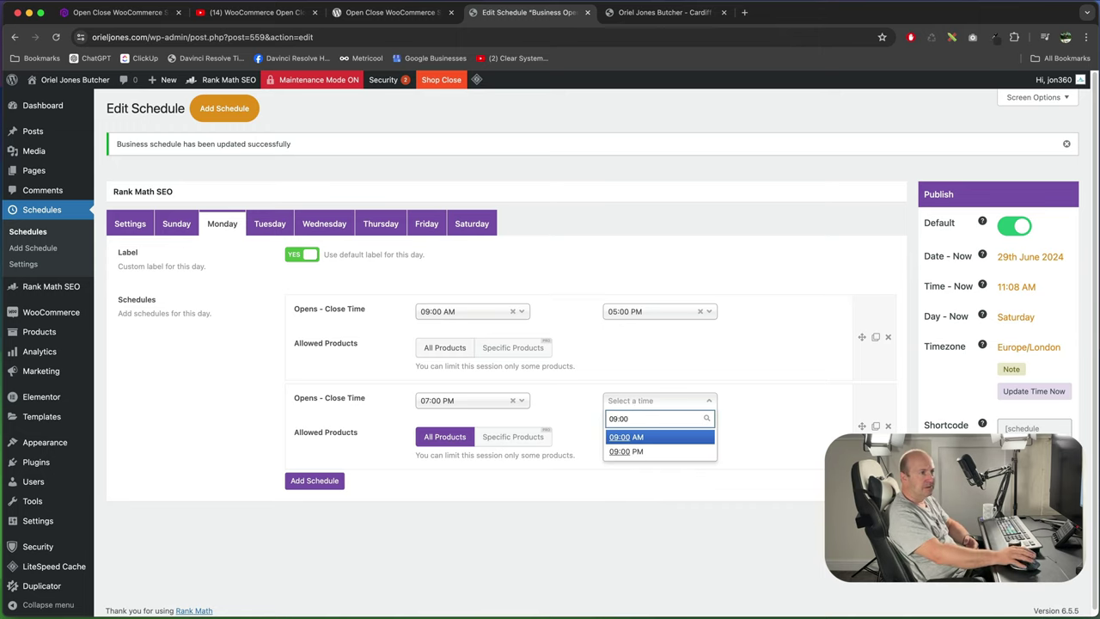
left_click(629, 451)
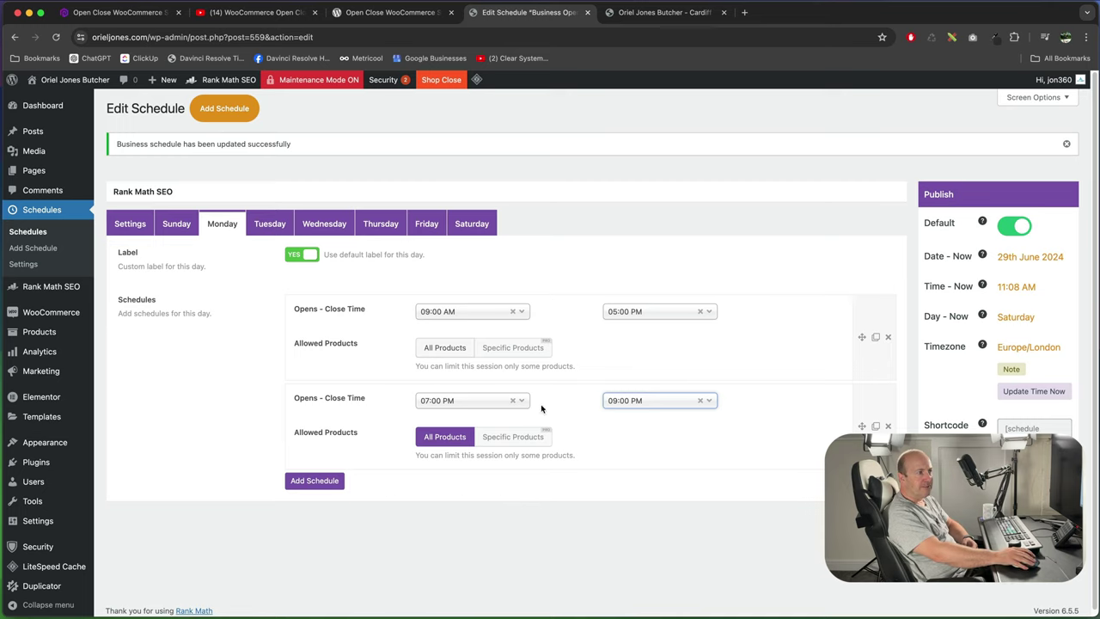
left_click(888, 427)
Confirm removal of the evening session, leaving Monday as 09:00 AM–05:00 PM only
left_click(647, 109)
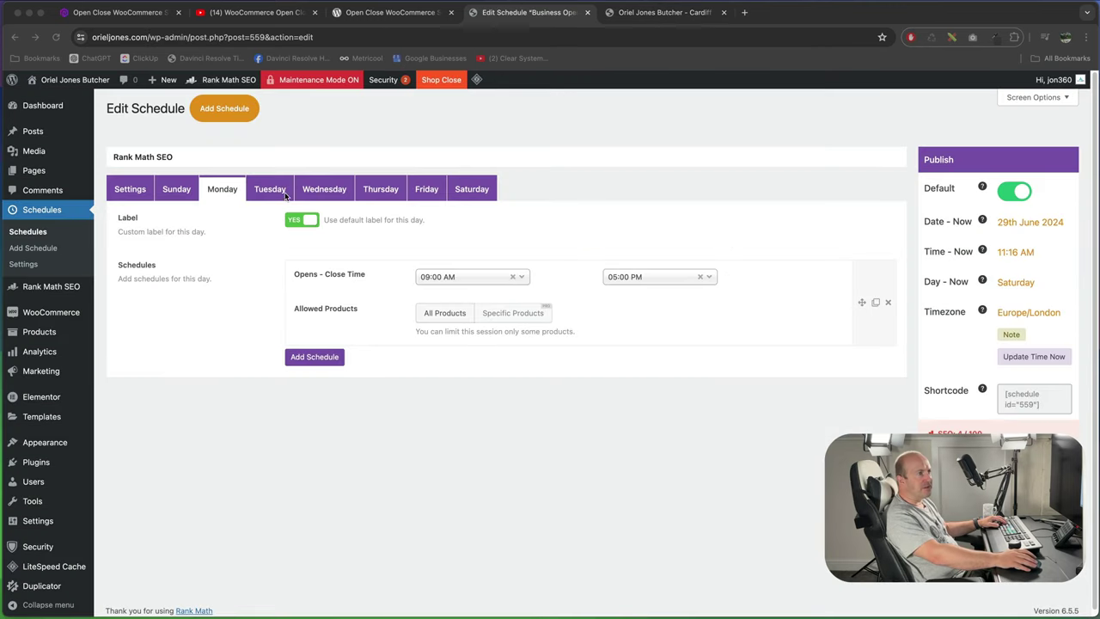
Switch to the Tuesday tab of the Business Opening Hours schedule
left_click(262, 190)
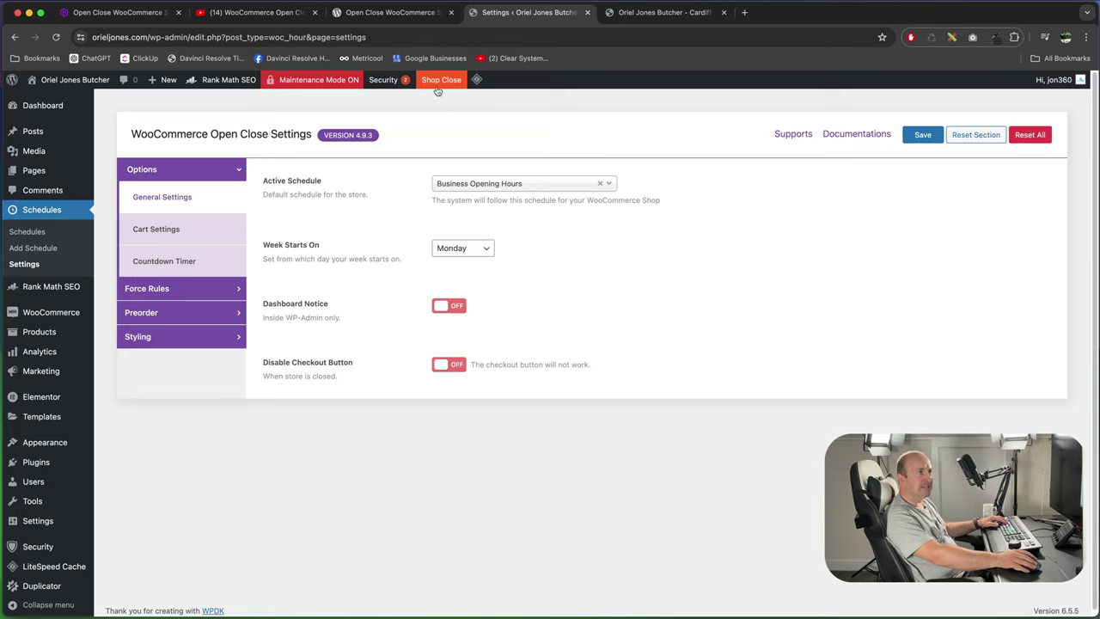
Review the General Settings' when-store-is-closed description, then view the PRO Cart Settings
mouse_move(441, 83)
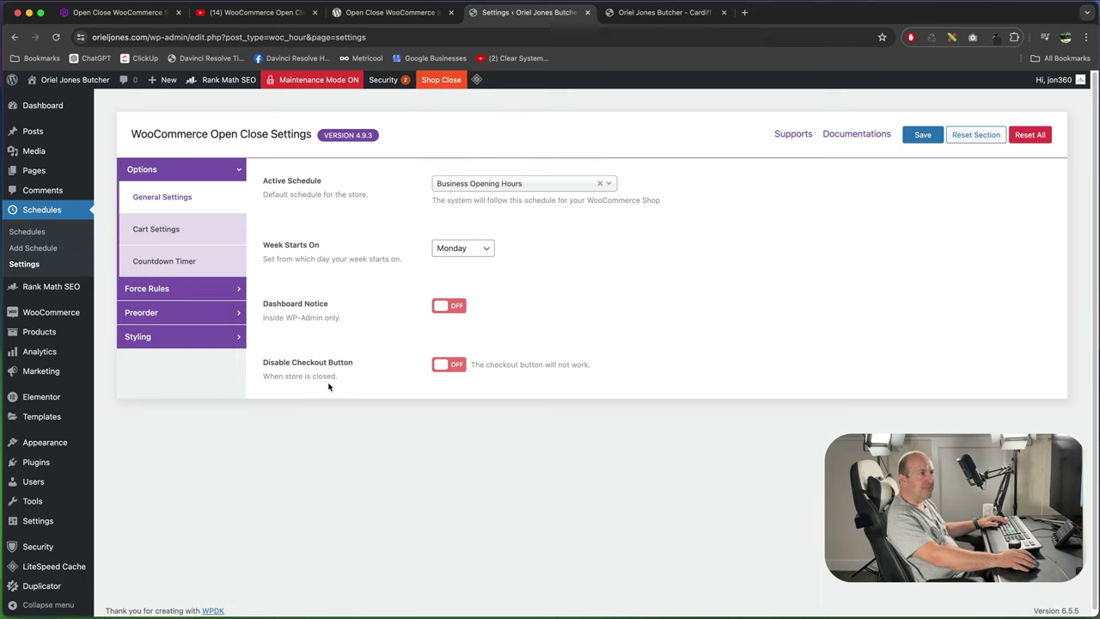
left_click_drag(269, 376, 370, 388)
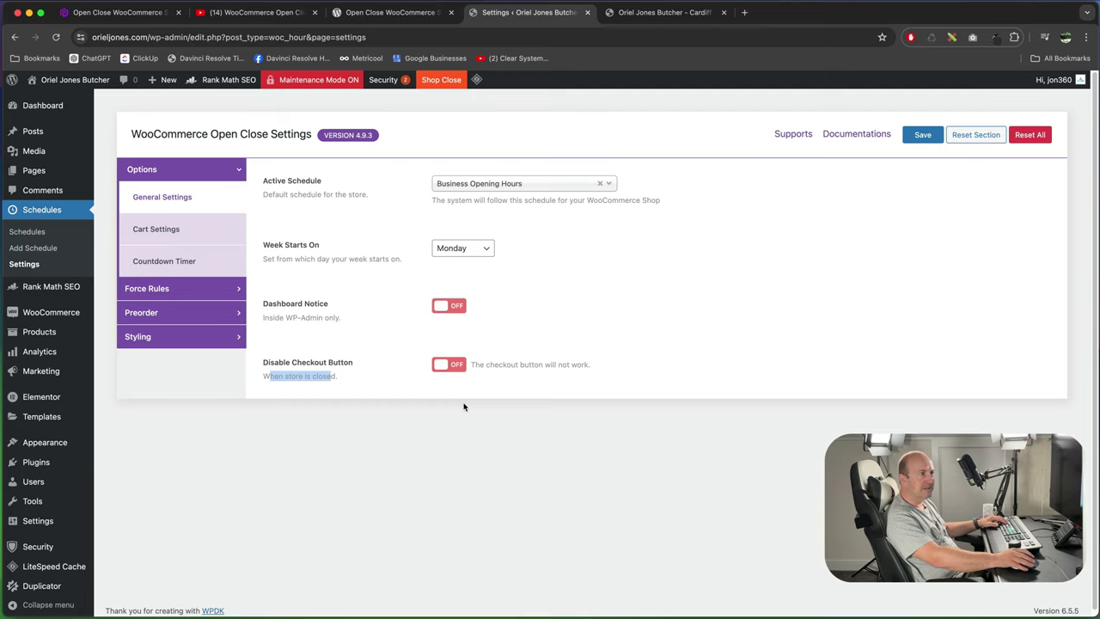
left_click(204, 235)
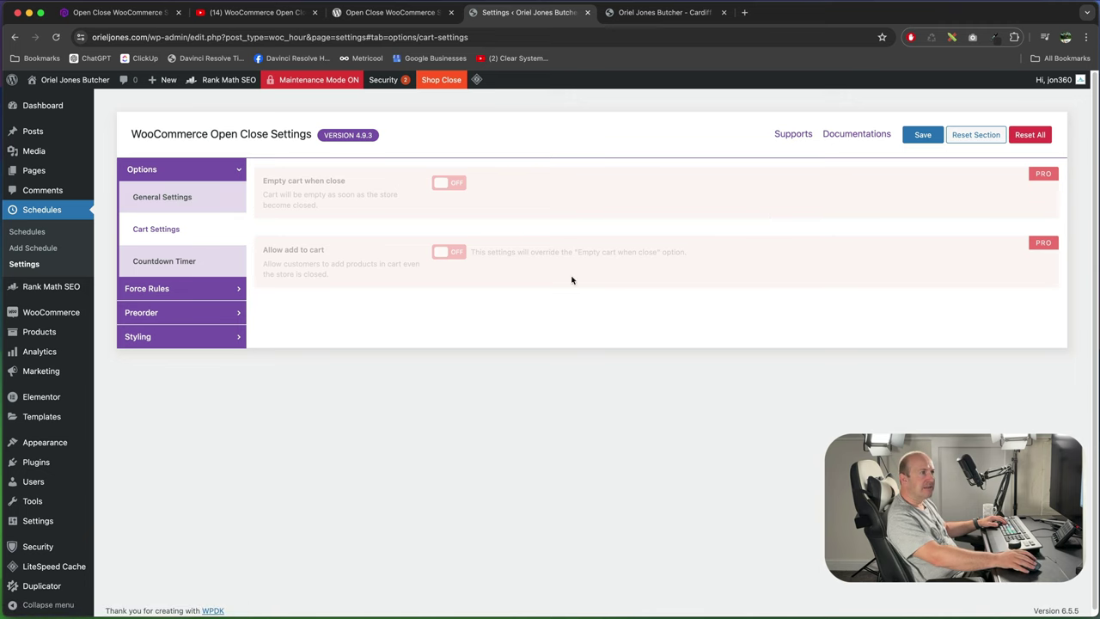
Look through the Countdown Timer settings
left_click(177, 269)
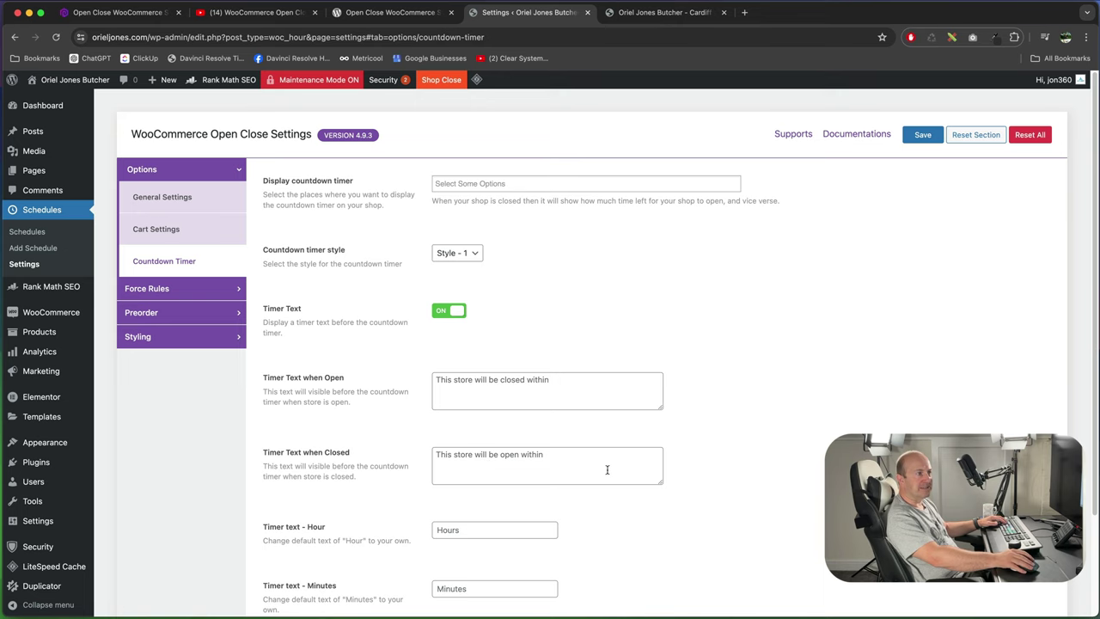
scroll(643, 502, "down", 3)
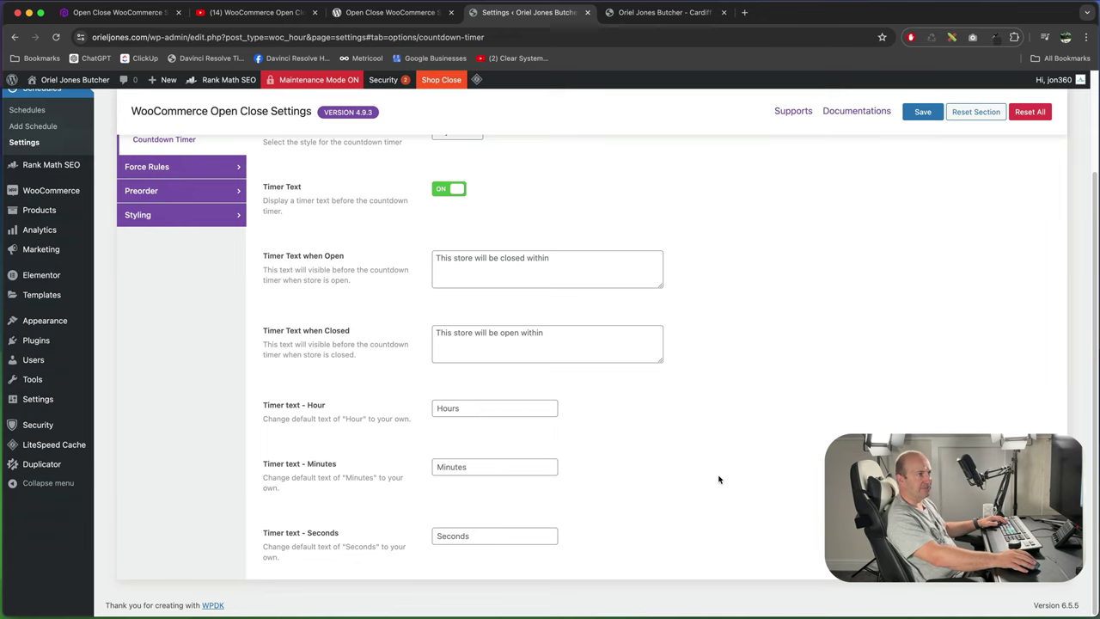
scroll(719, 480, "up", 1)
scroll(719, 480, "up", 2)
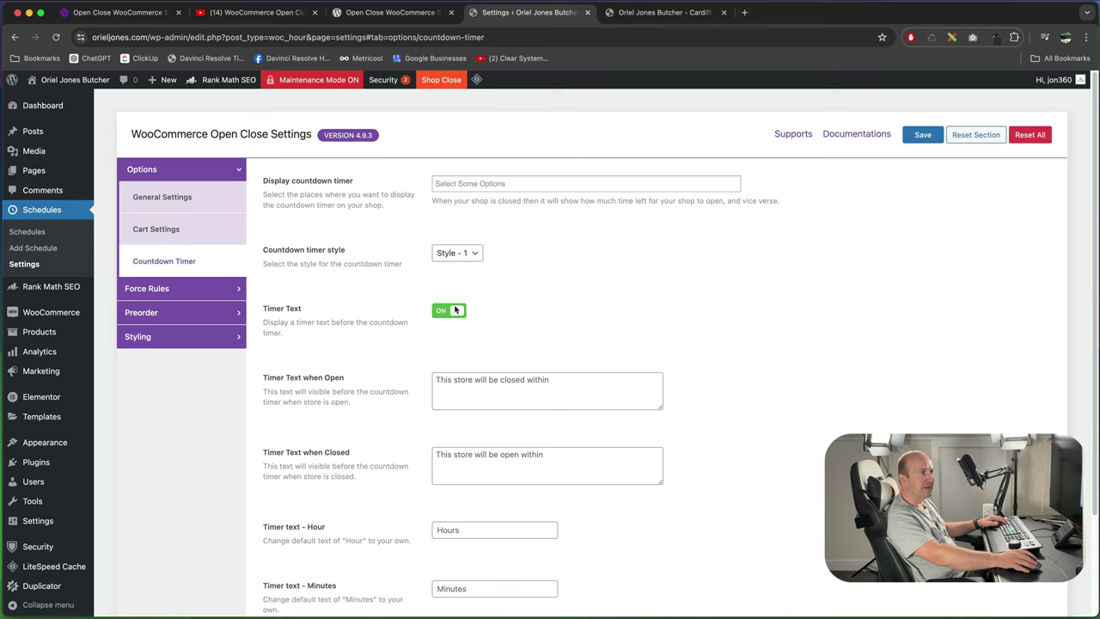
Browse the Force Rules, Preorder and Styling options and save the Open Close settings
left_click(199, 292)
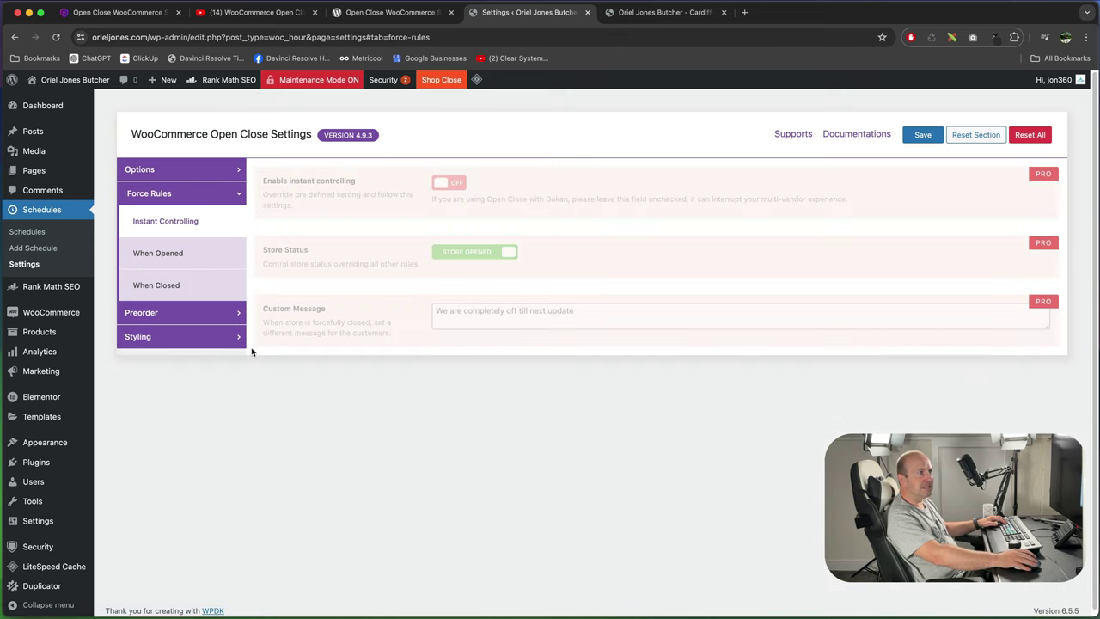
left_click(178, 321)
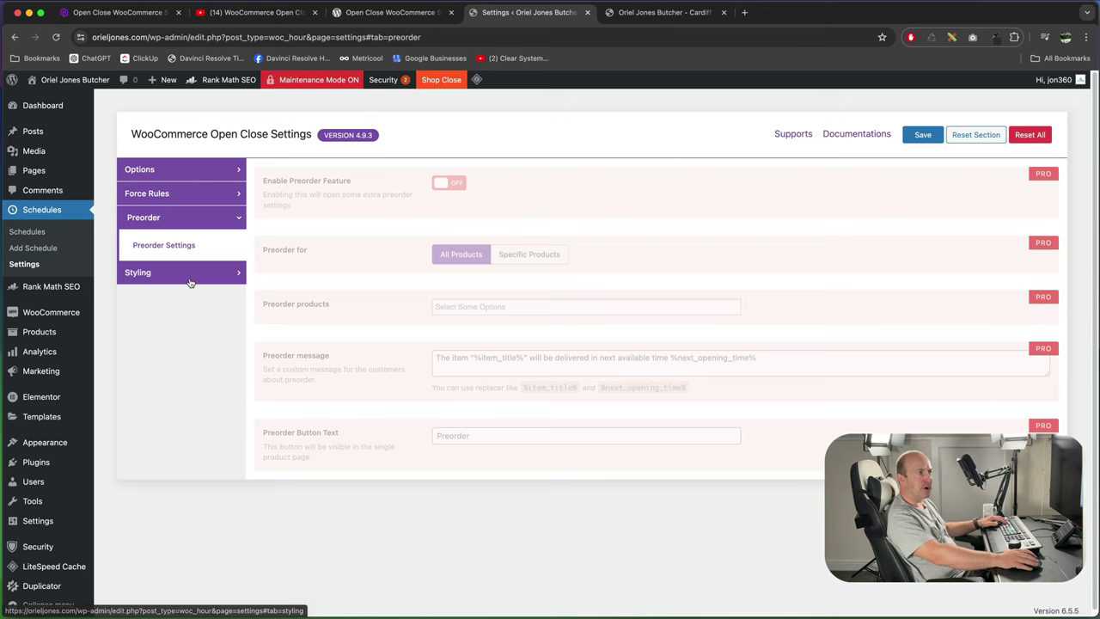
left_click(179, 281)
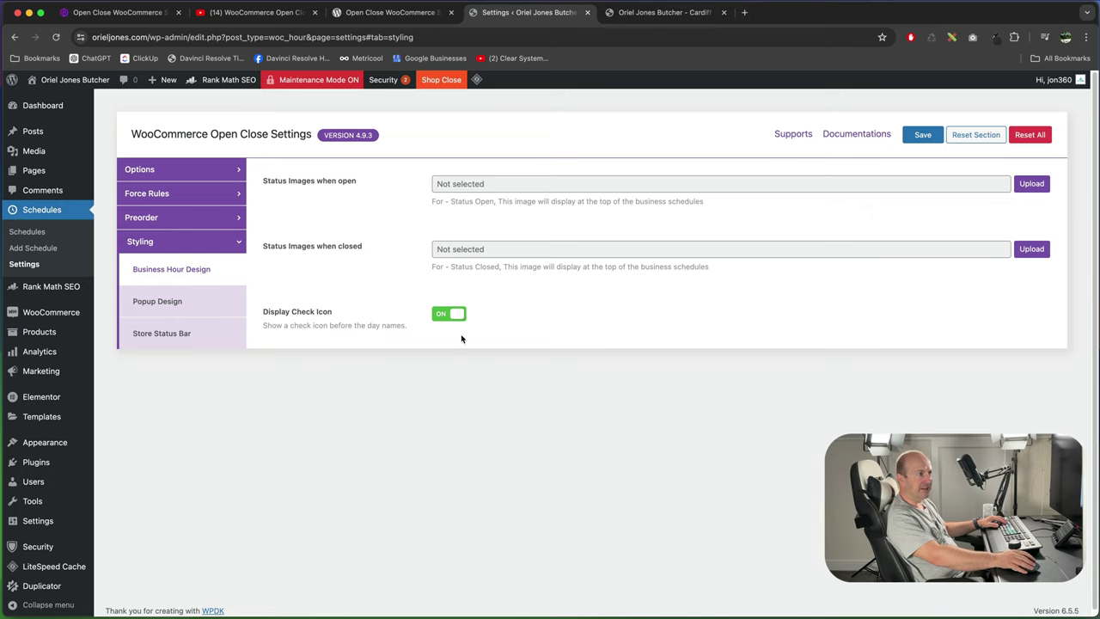
left_click(922, 135)
left_click(664, 12)
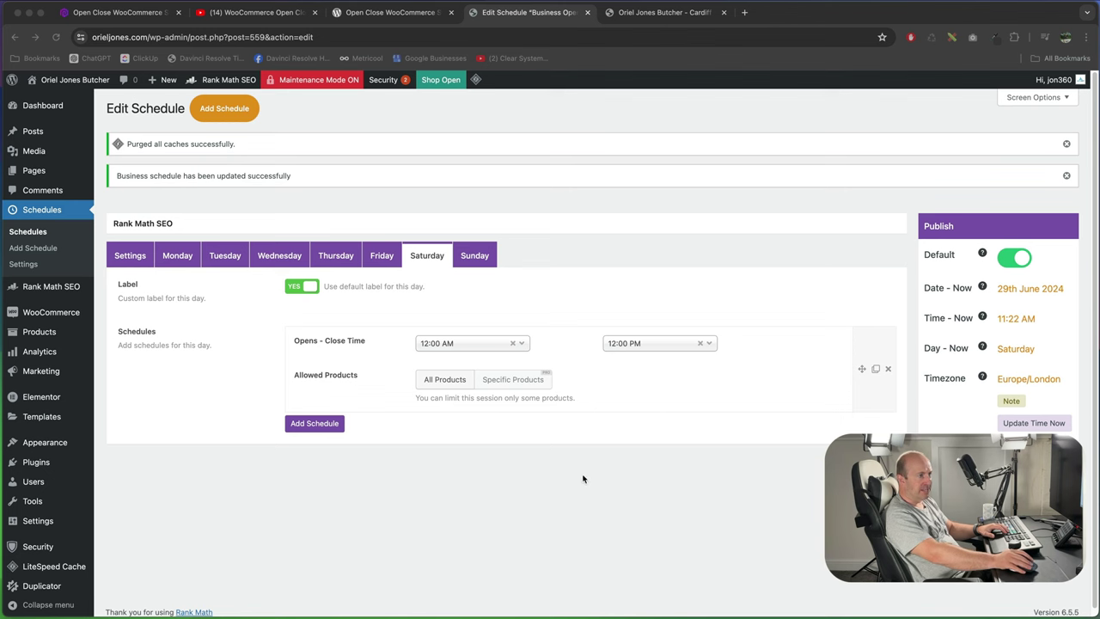
Check the Shop Open status on the live shop, then move to the PluginBazar Open Close plugin page
left_click(666, 12)
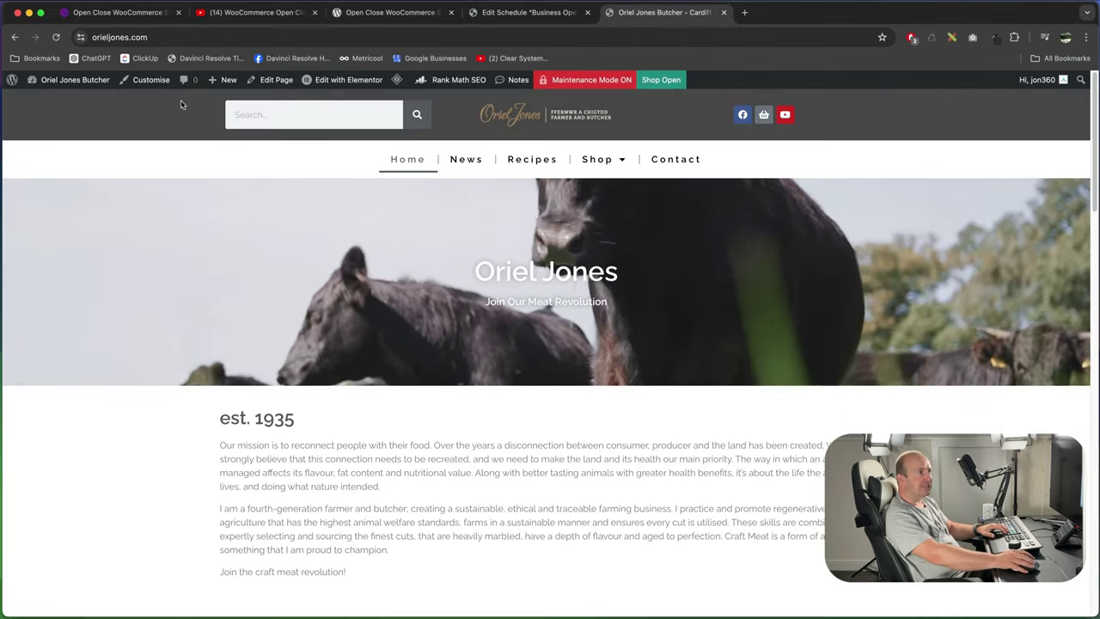
mouse_move(658, 91)
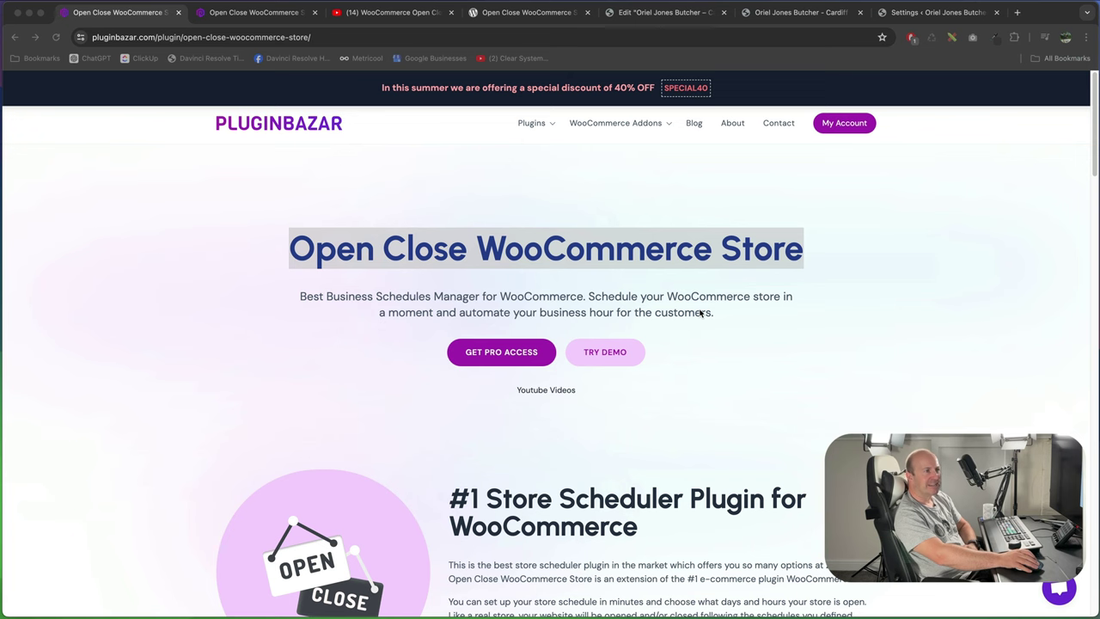
Scroll through the Open Close WooCommerce Store product page and return to its top
scroll(700, 314, "down", 6)
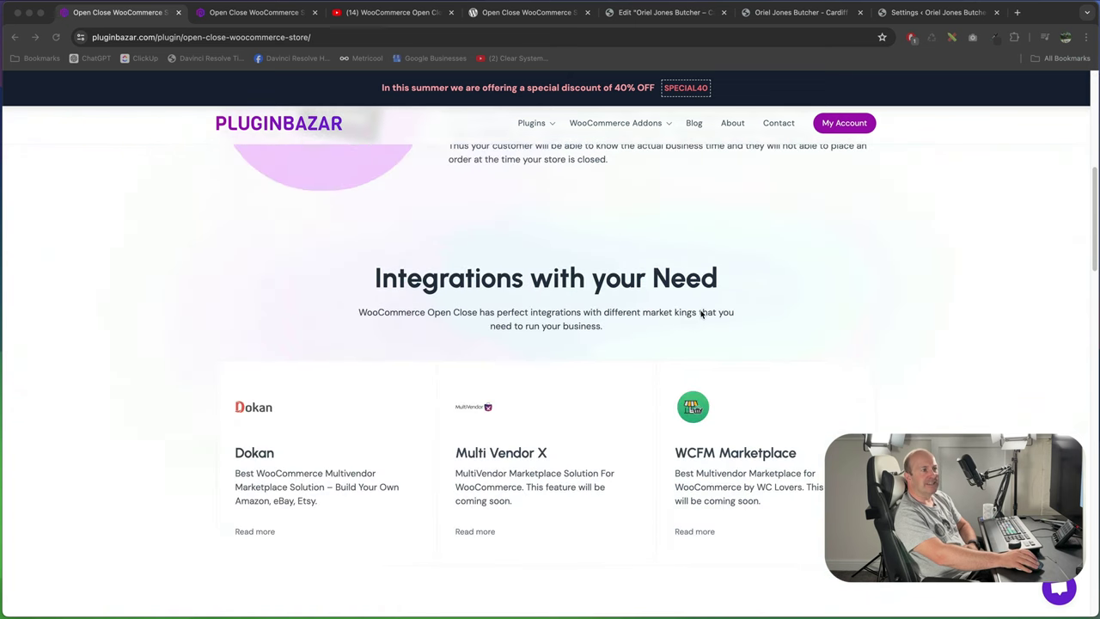
scroll(700, 314, "down", 4)
scroll(724, 300, "down", 10)
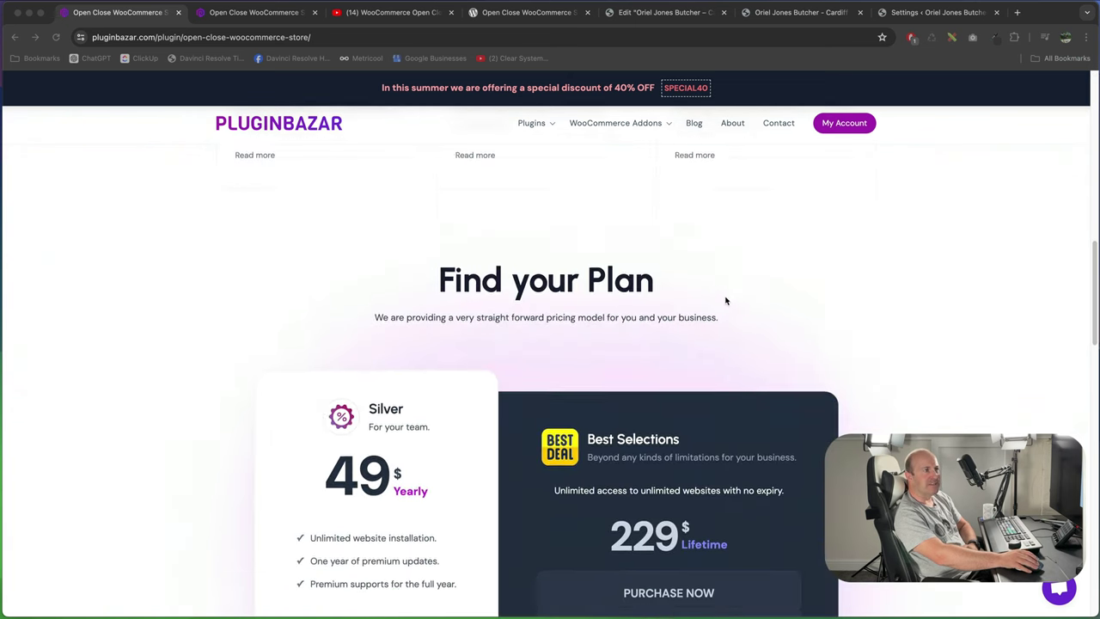
key("Home")
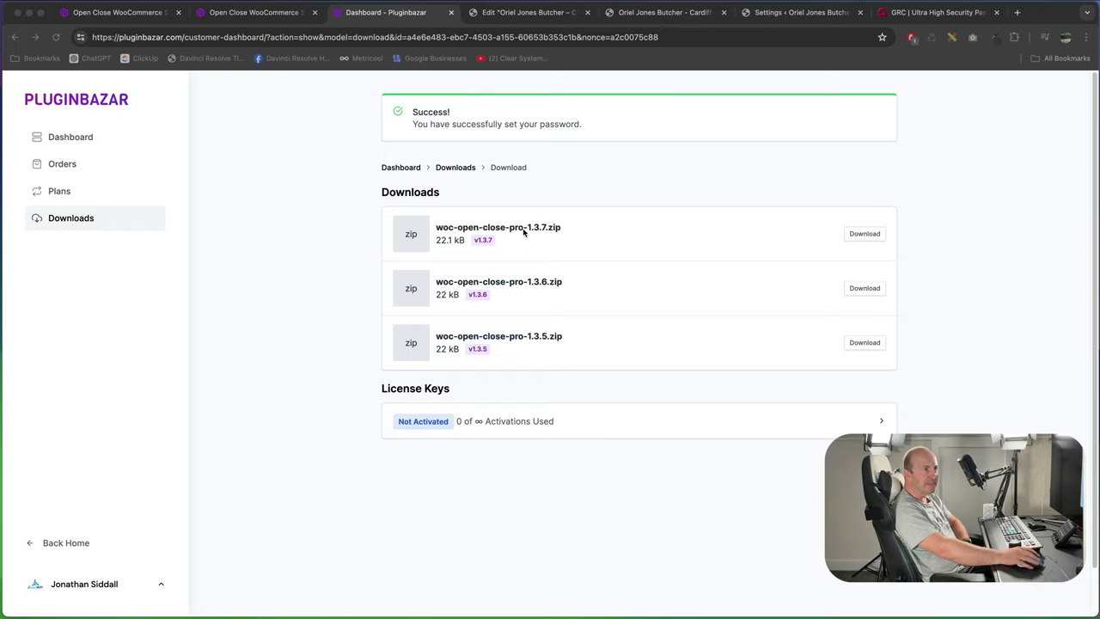
Download woc-open-close-pro-1.3.7.zip from PluginBazar and return to the WordPress settings tab
left_click(863, 237)
left_click(866, 236)
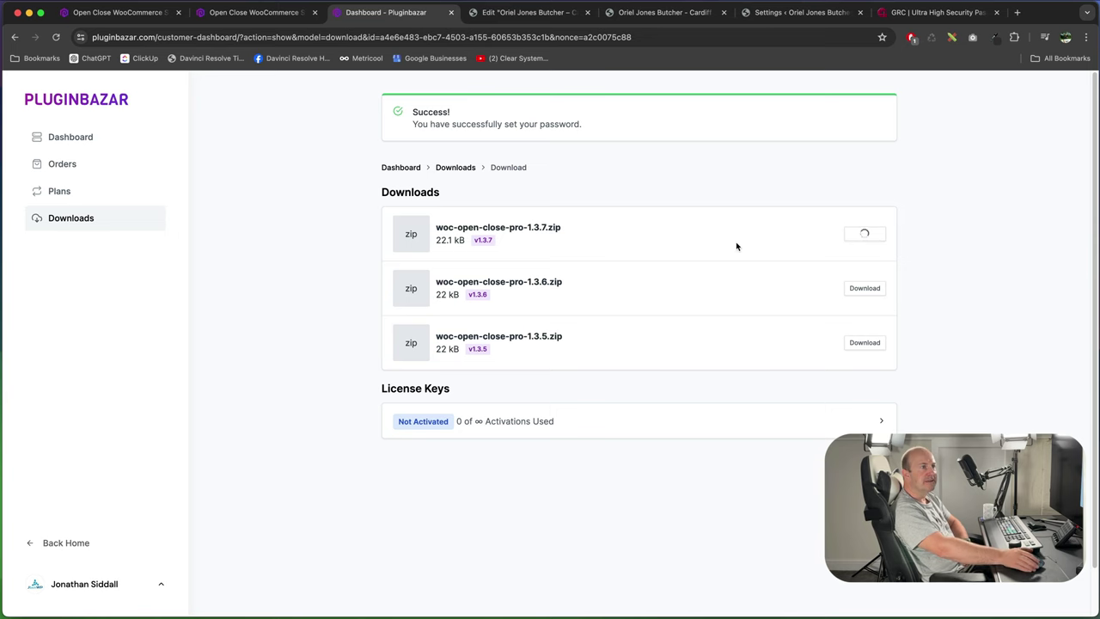
key("super+6")
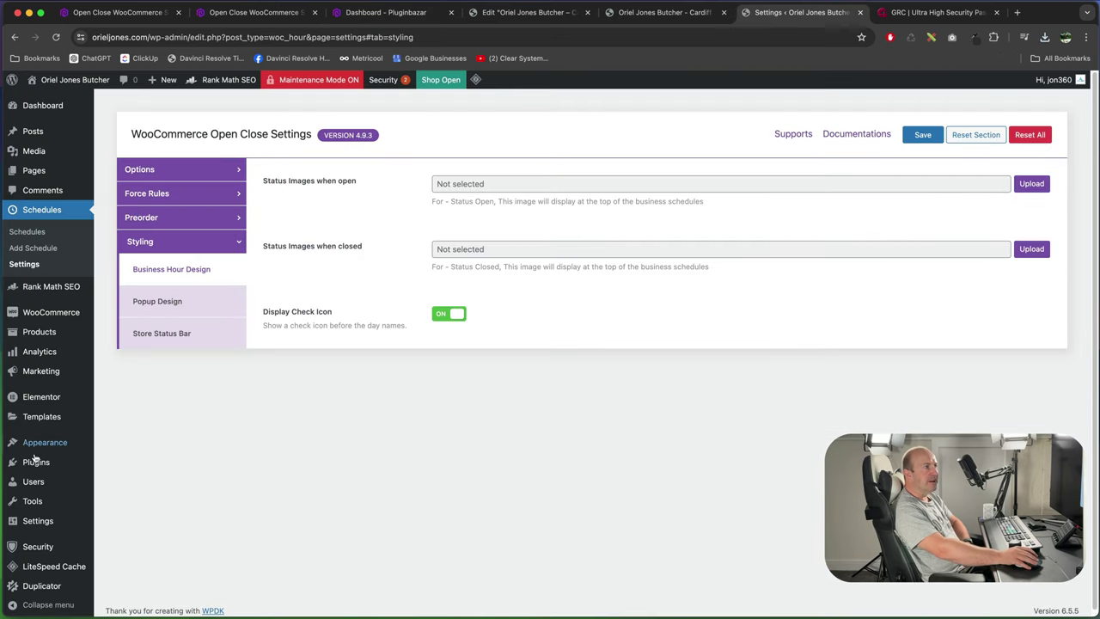
Upload woc-open-close-pro-1.3.7.zip through the Add New Plugins upload form
mouse_move(38, 467)
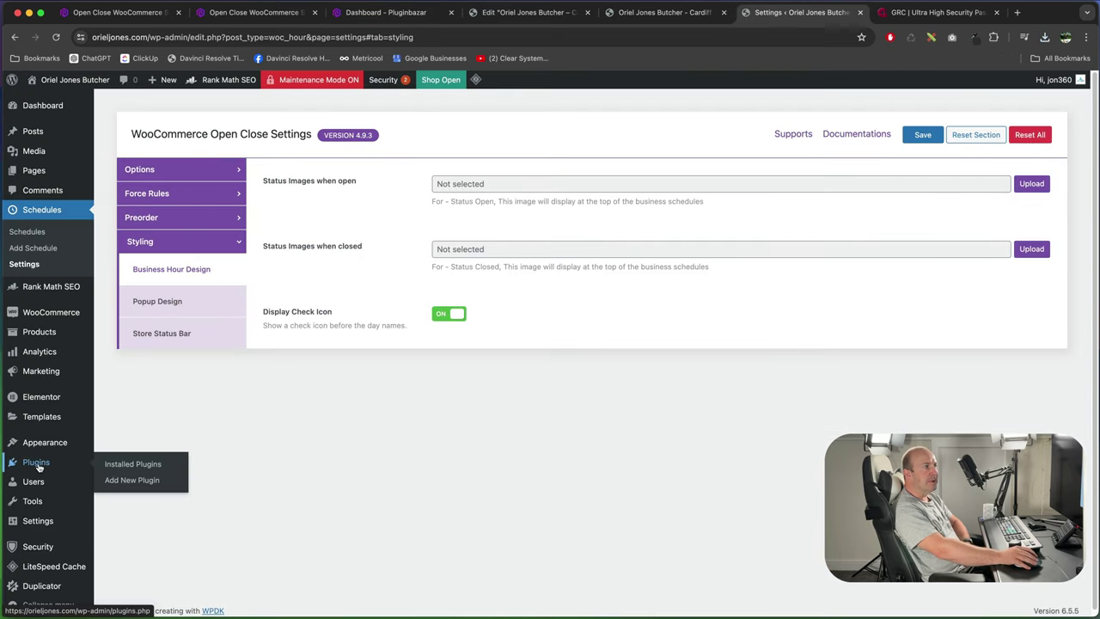
left_click(159, 480)
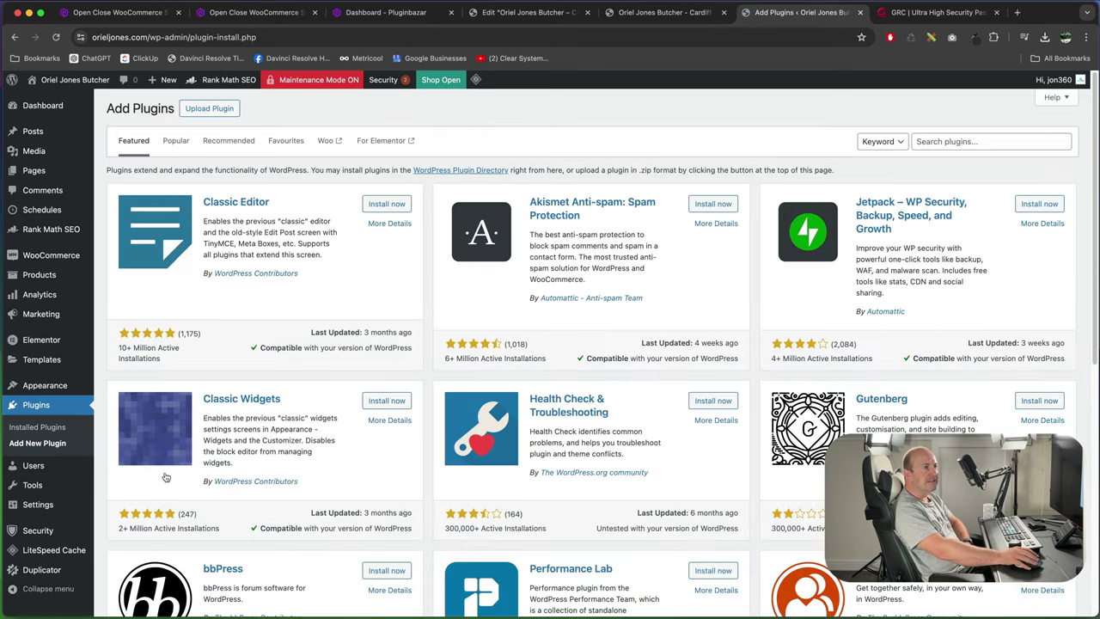
left_click(208, 108)
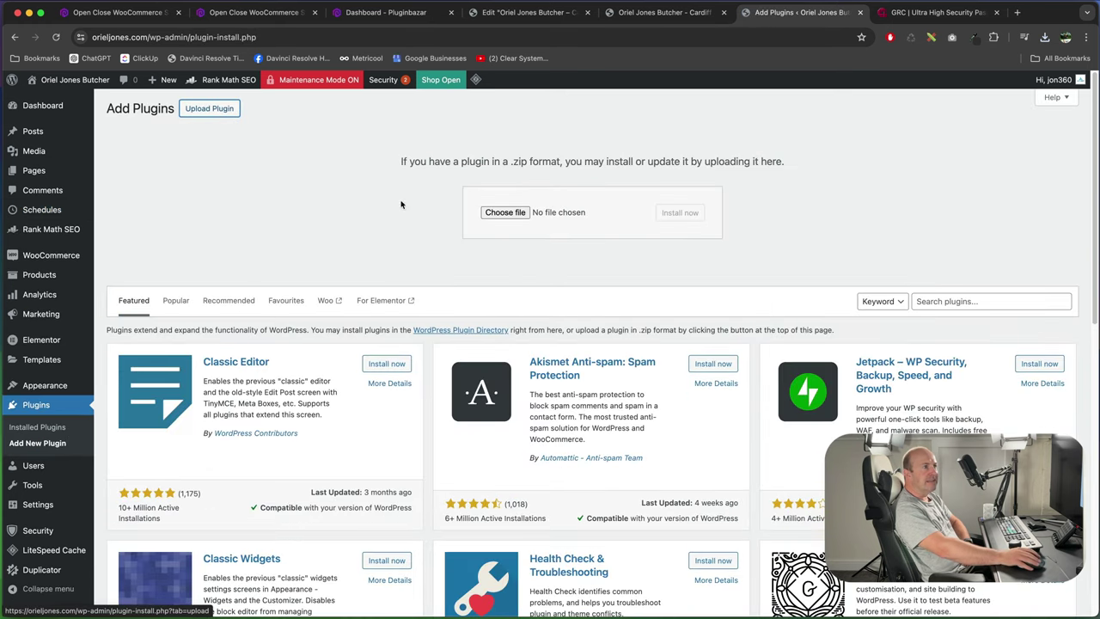
left_click(504, 215)
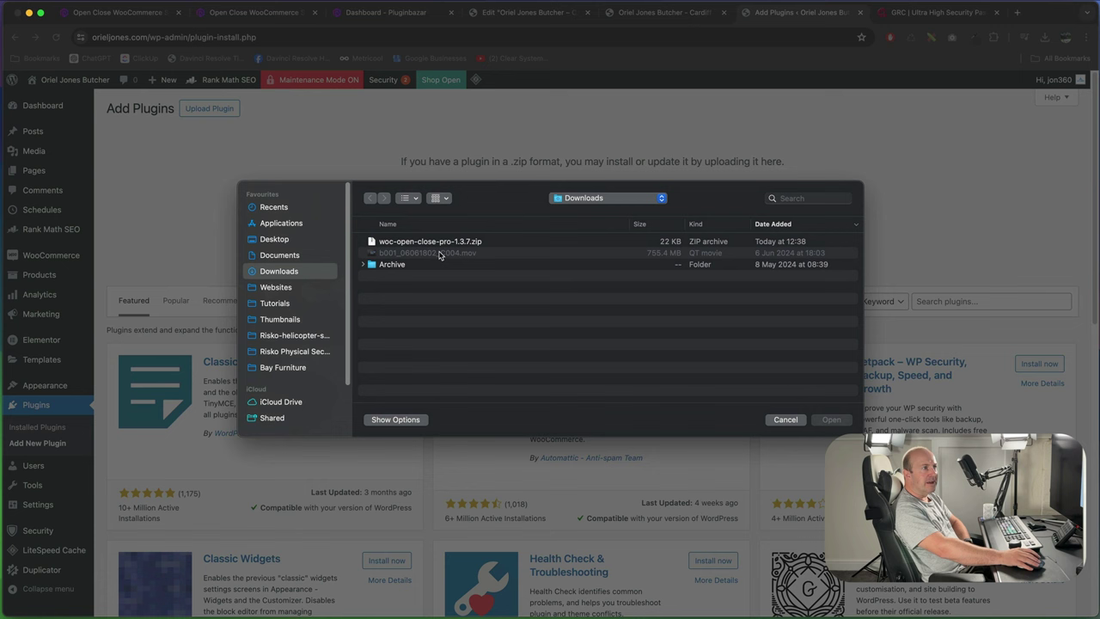
left_click(417, 244)
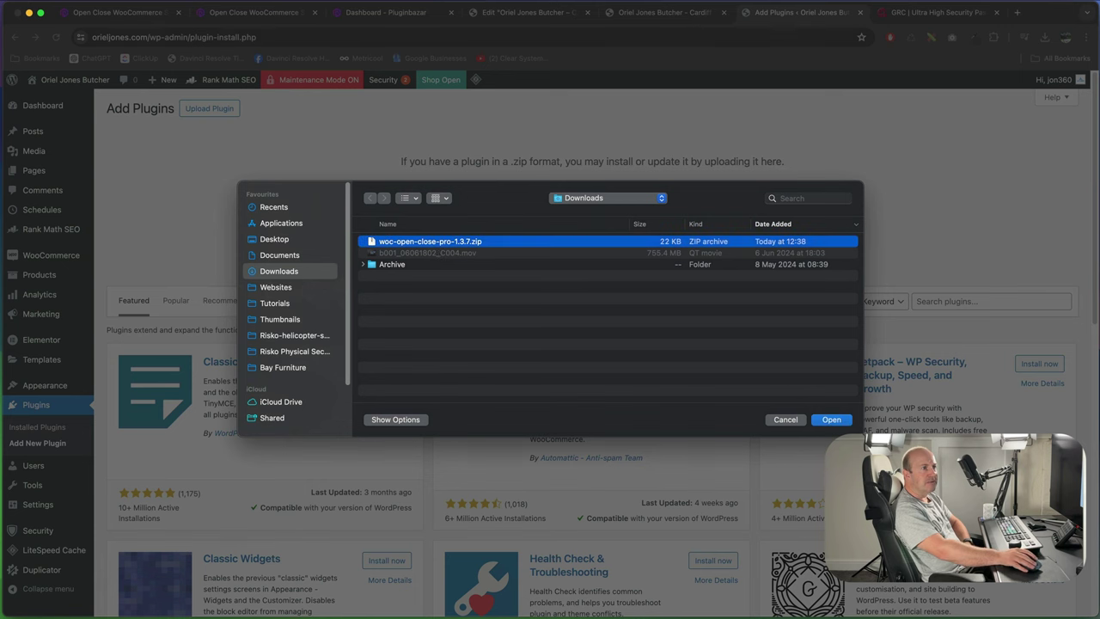
left_click(832, 420)
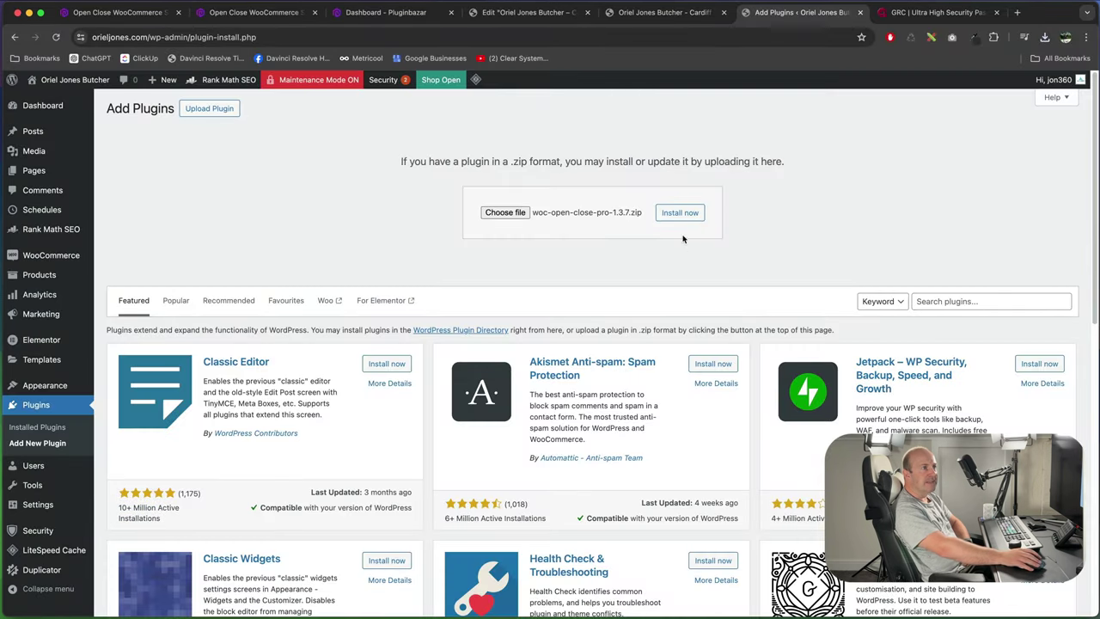
Install and activate Open Close WooCommerce Store - Pro 1.3.7, then reach its license activation page
left_click(678, 215)
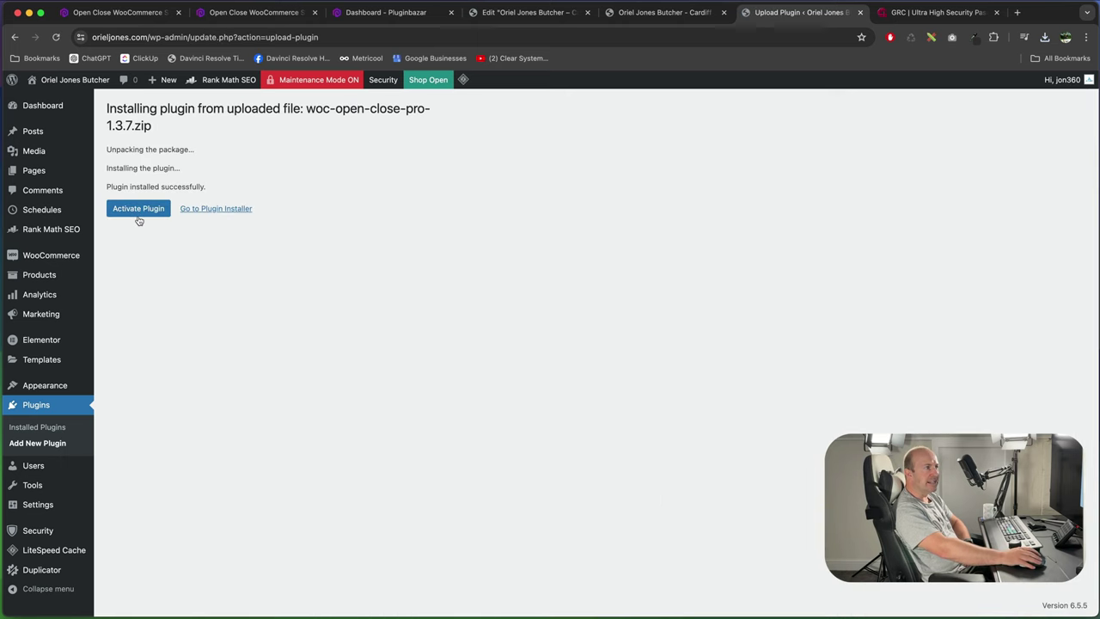
left_click(137, 211)
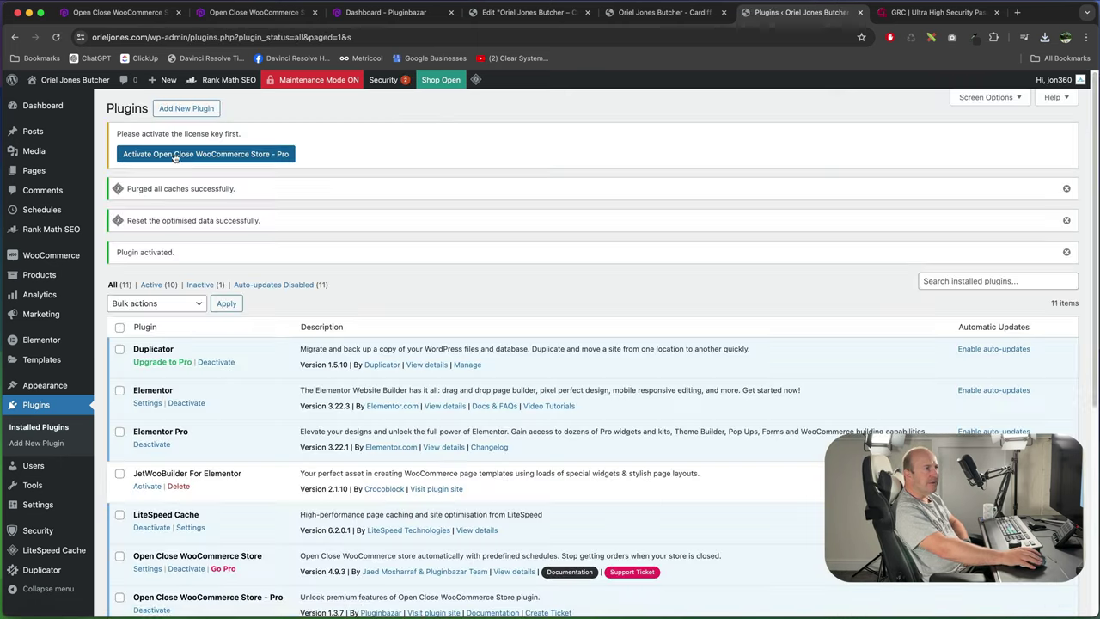
left_click(184, 158)
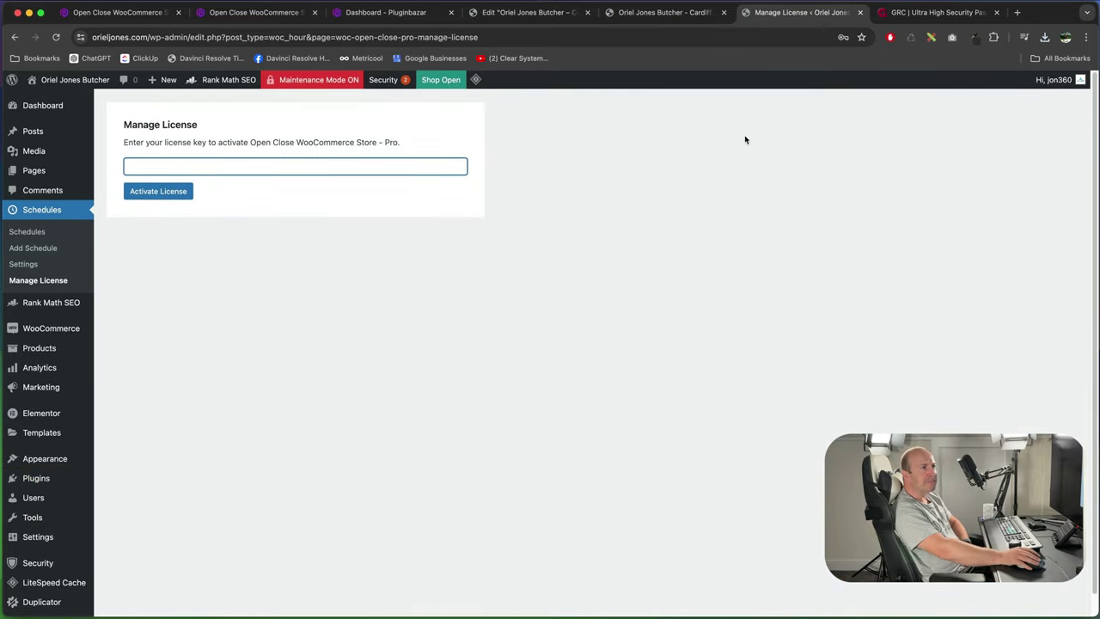
key("super+3")
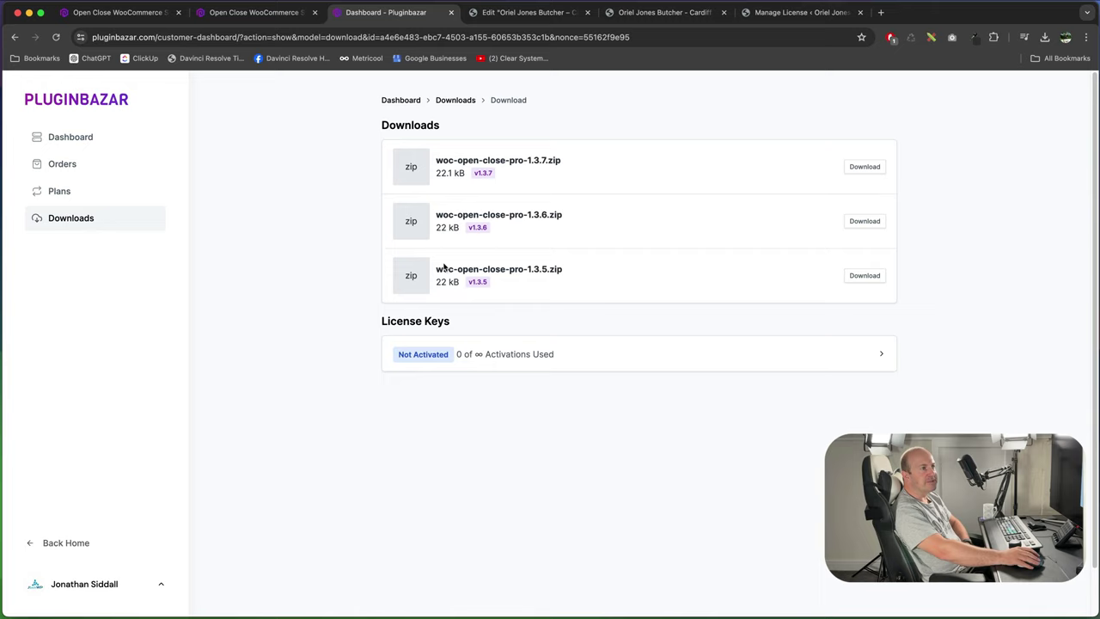
Copy the license key from the Not Activated Open Close WooCommerce Store license and return to WordPress
left_click(429, 361)
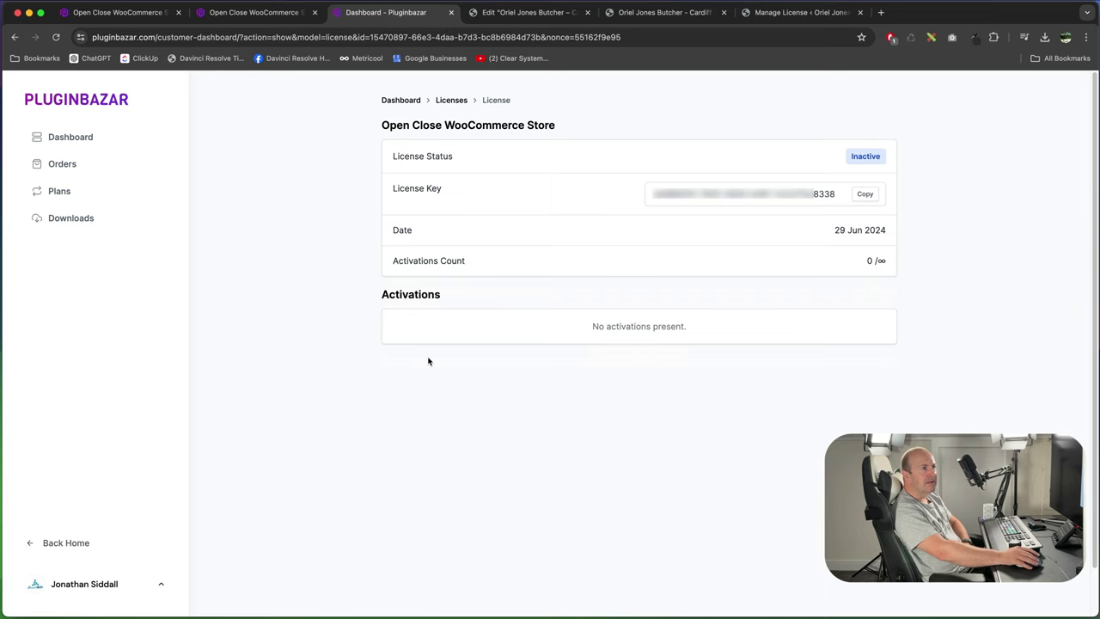
left_click(865, 194)
left_click(534, 13)
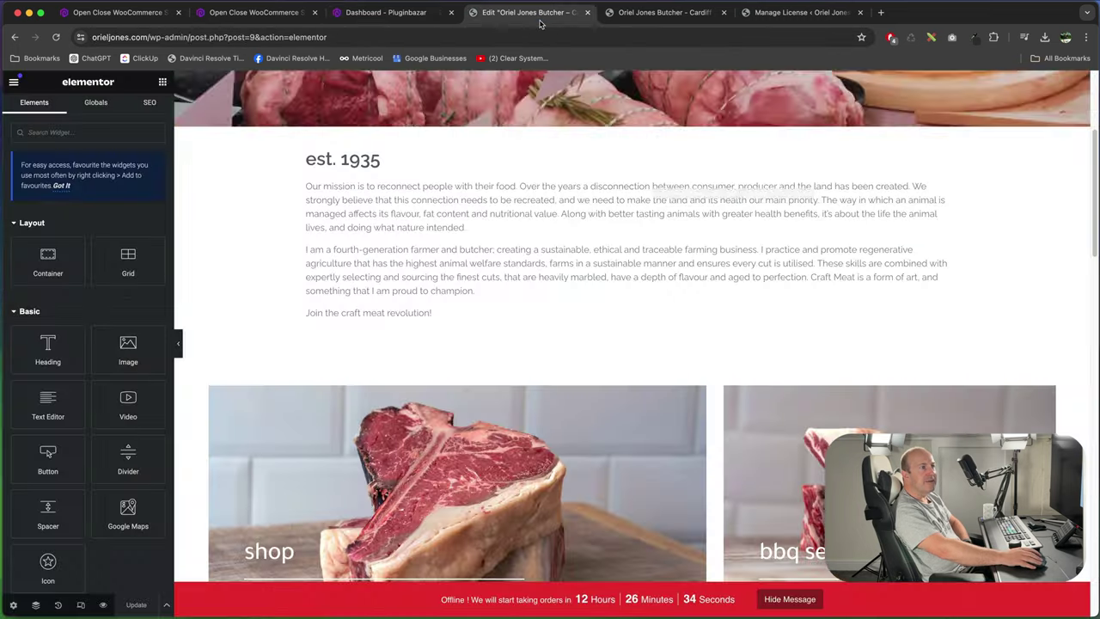
left_click(666, 12)
Paste the copied key into the Manage License field and activate the Pro license
left_click(802, 13)
mouse_move(34, 299)
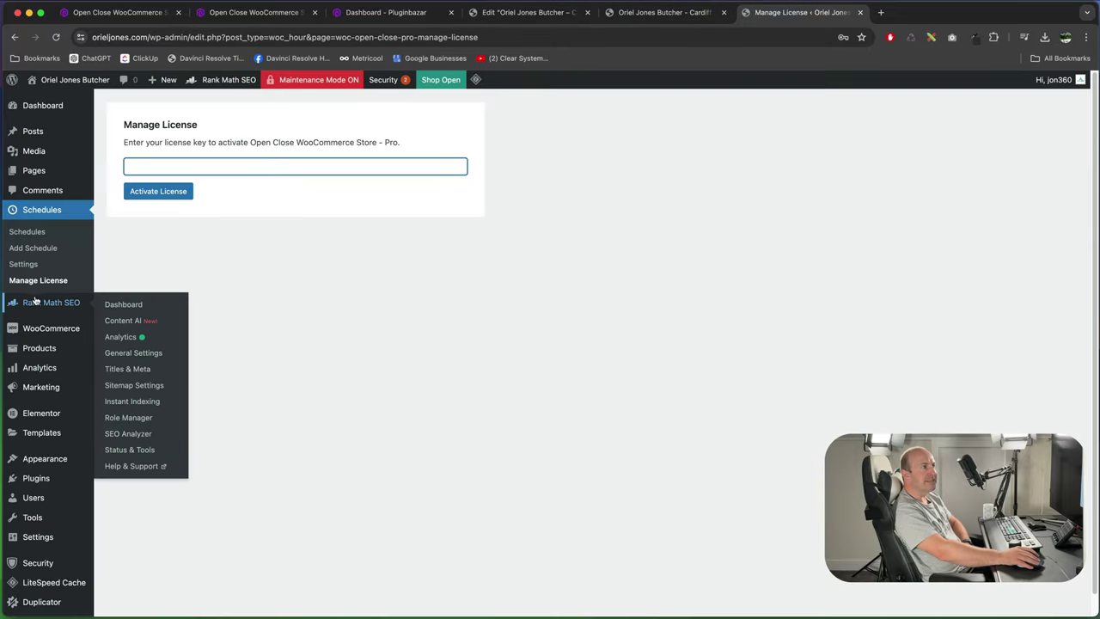
right_click(155, 168)
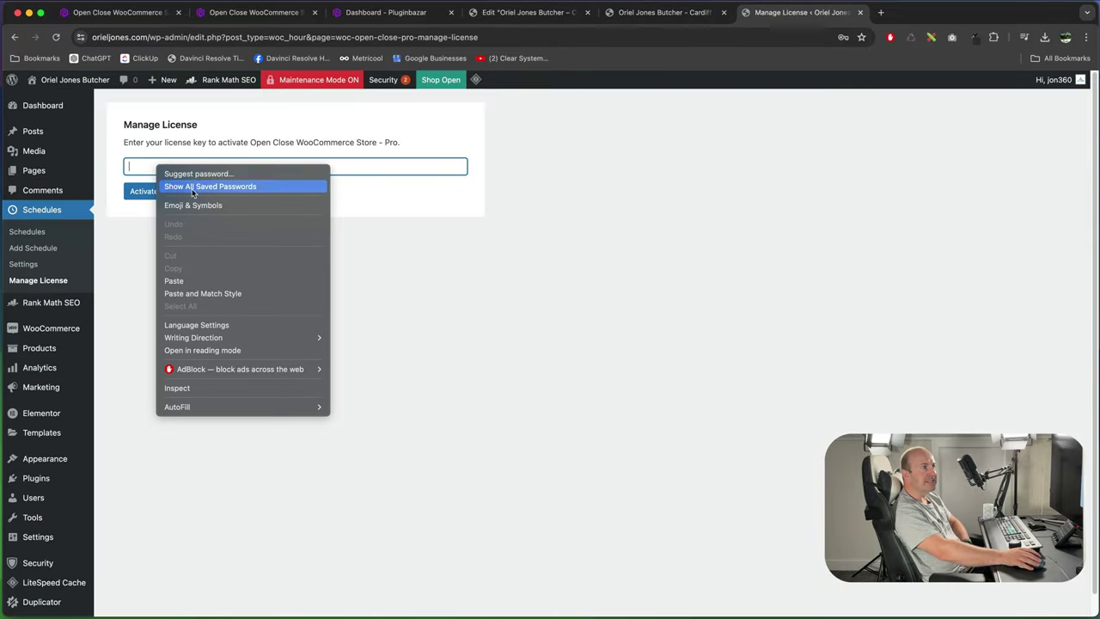
left_click(206, 279)
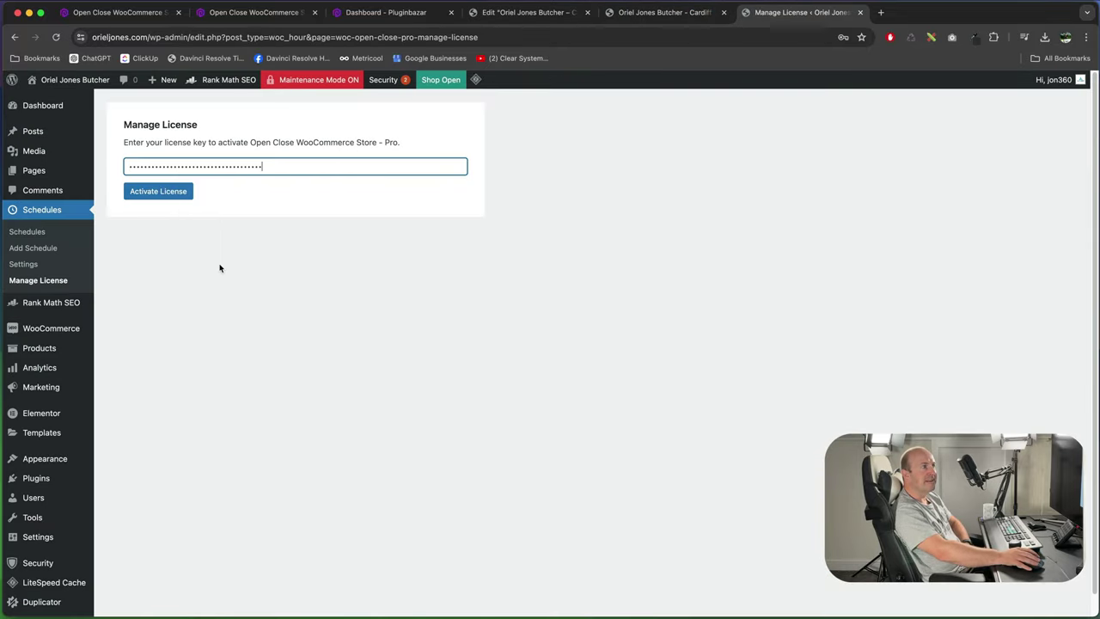
left_click(166, 194)
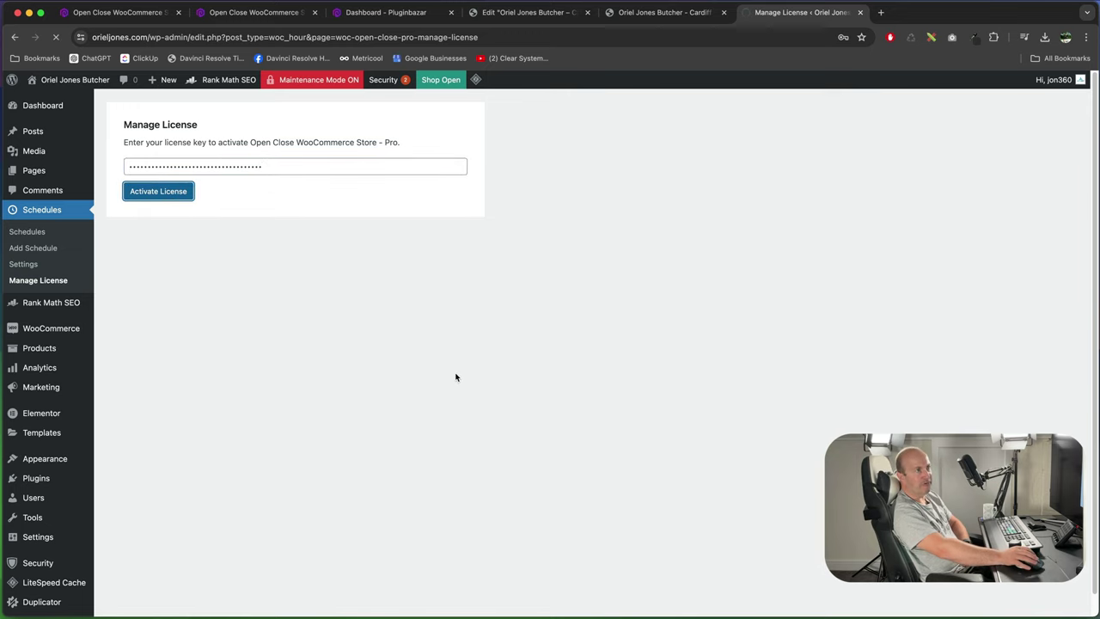
Browse the Open Close settings sections Force Rules, Preorder and Styling, ending on Force Rules
left_click(23, 267)
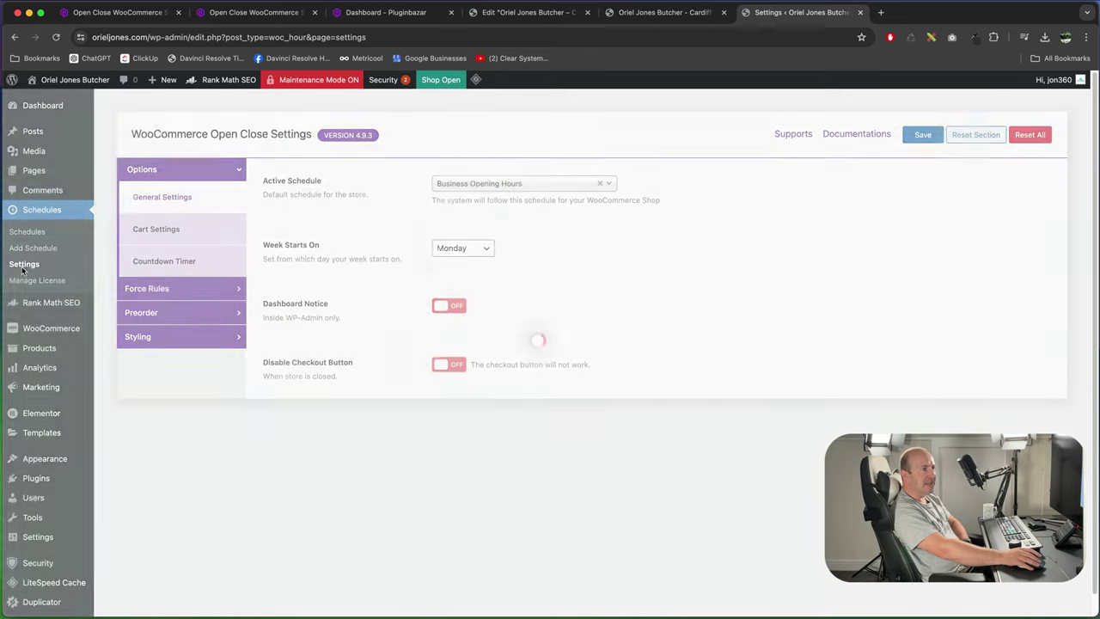
left_click(194, 292)
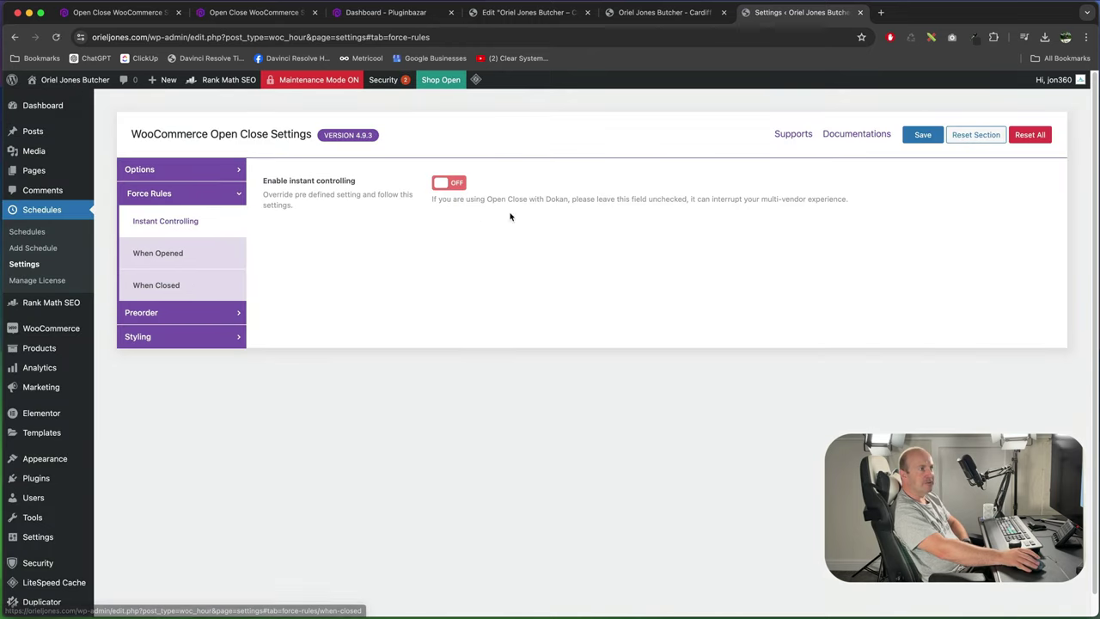
left_click(205, 313)
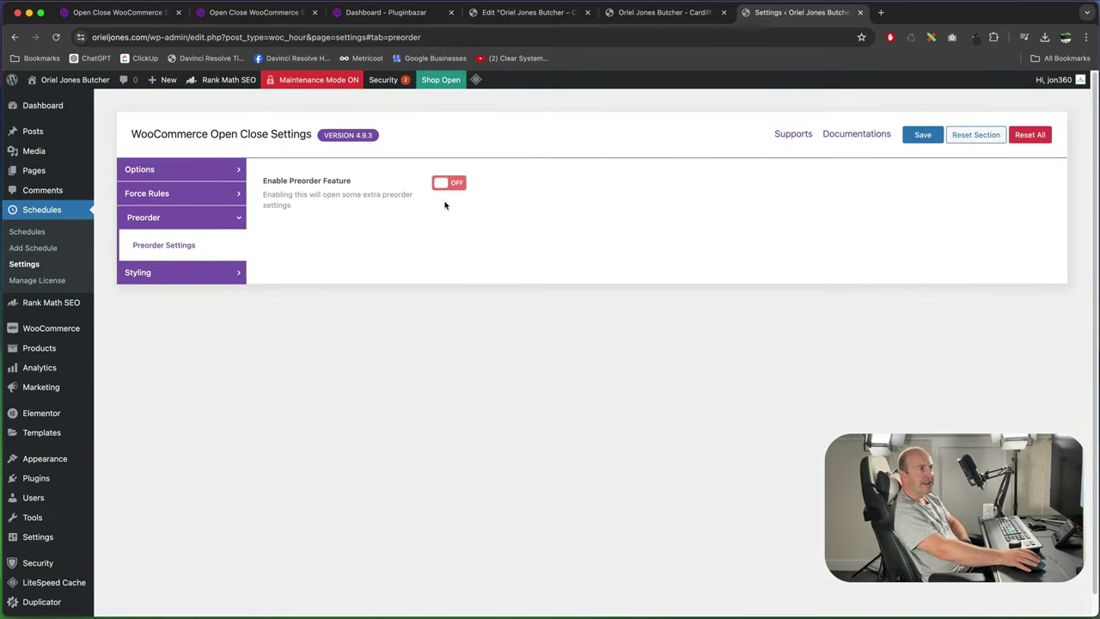
left_click(179, 273)
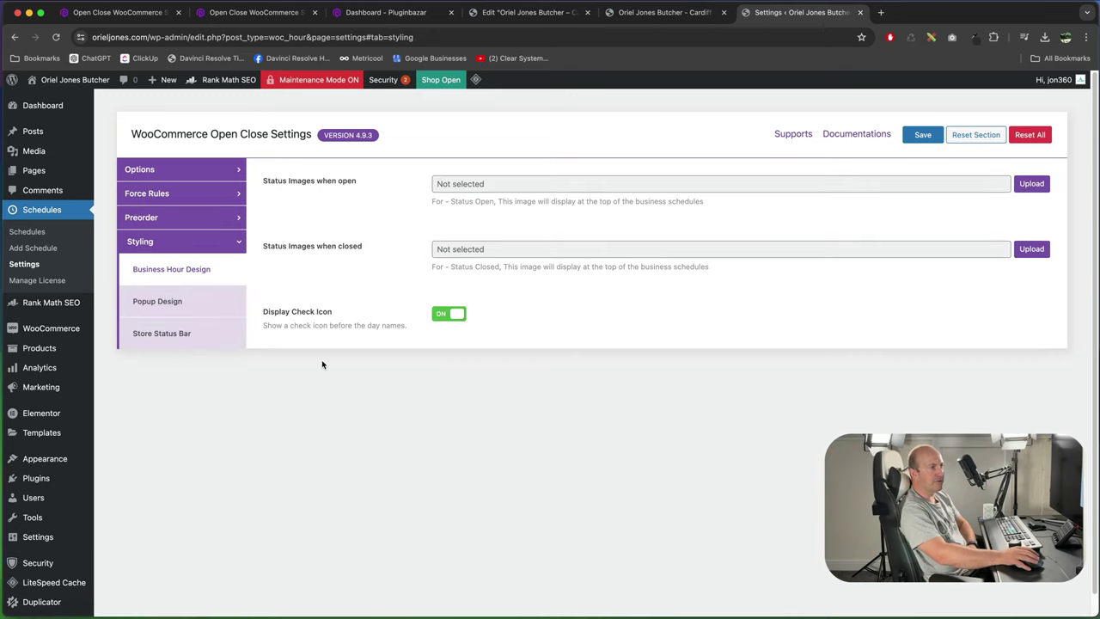
left_click(147, 194)
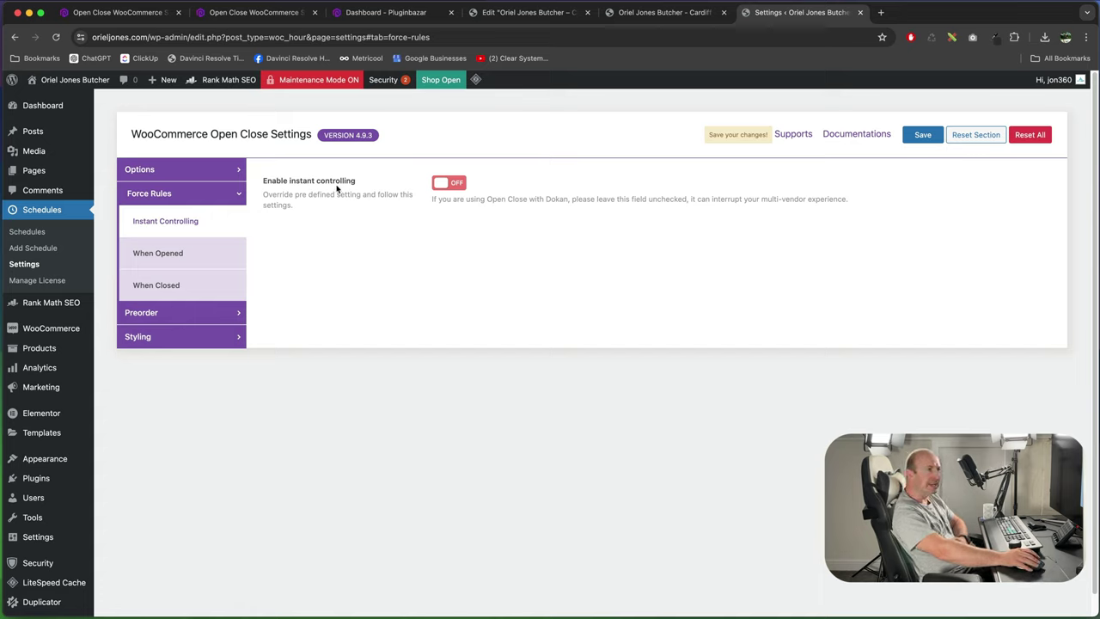
Turn on Enable instant controlling, force Store Status to STORE CLOSED, and save
left_click(448, 185)
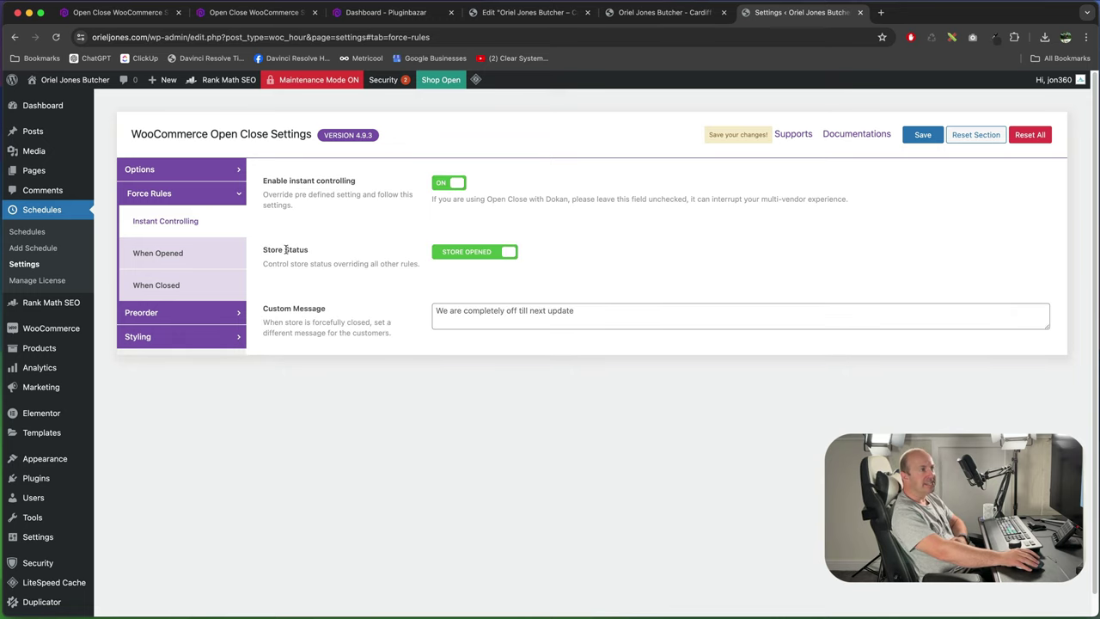
left_click(483, 255)
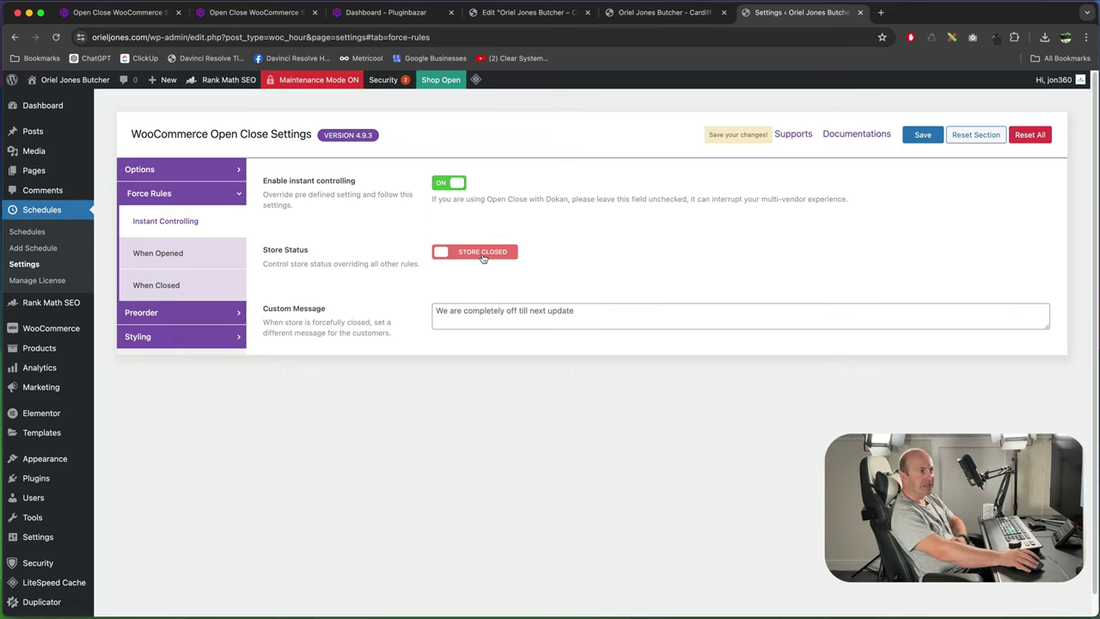
left_click(923, 138)
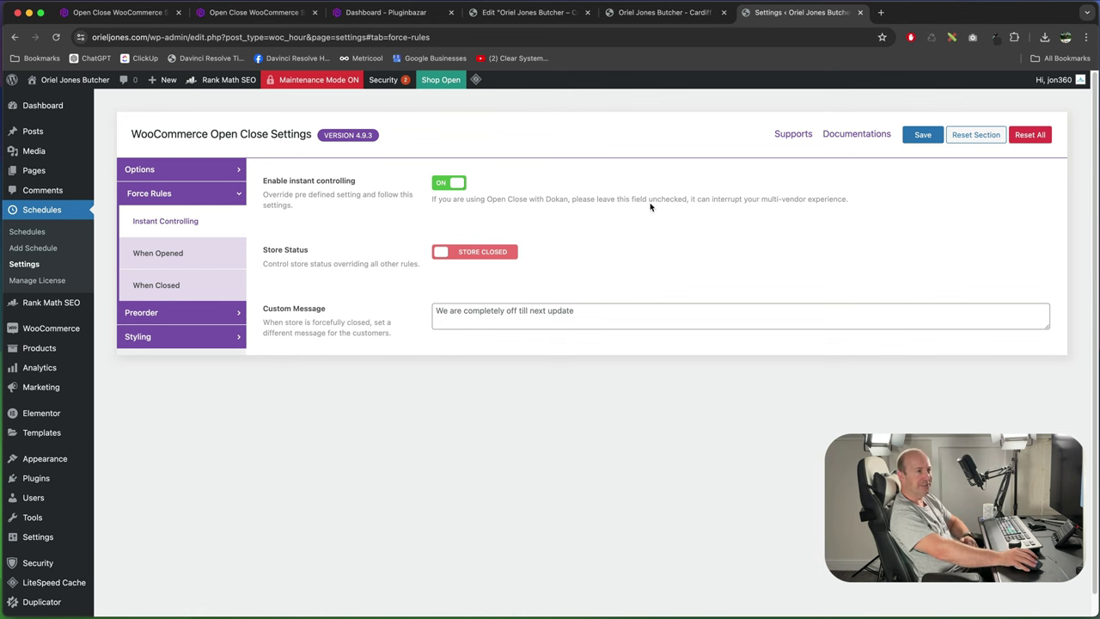
left_click(663, 12)
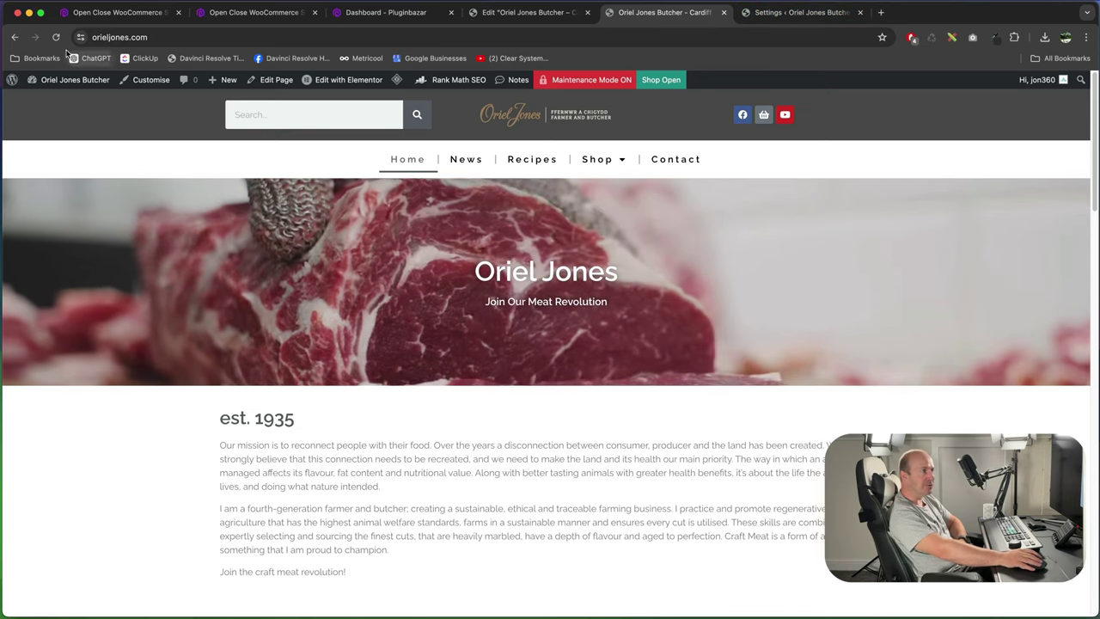
Reload the storefront to confirm the 'We are completely off till next update' banner, then return to admin
left_click(56, 37)
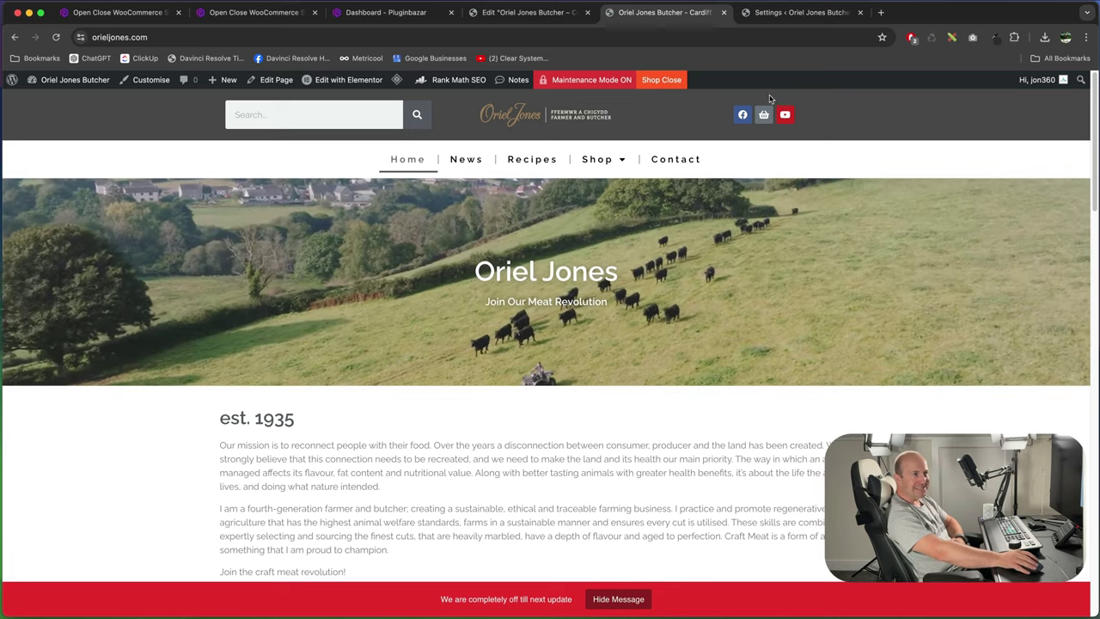
key("ctrl+Tab")
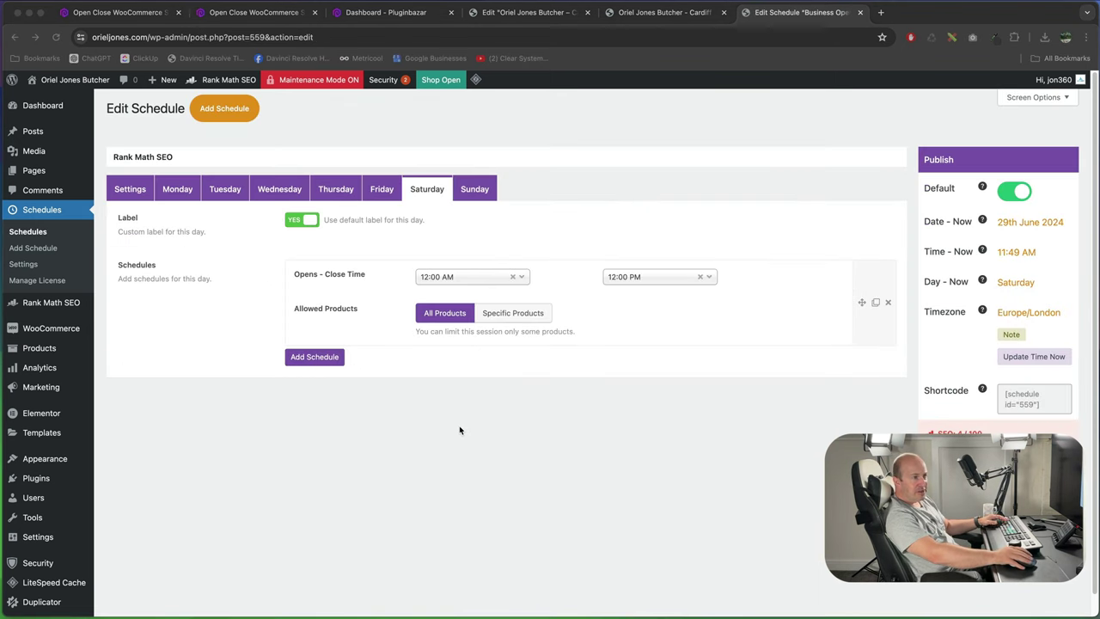
left_click(520, 316)
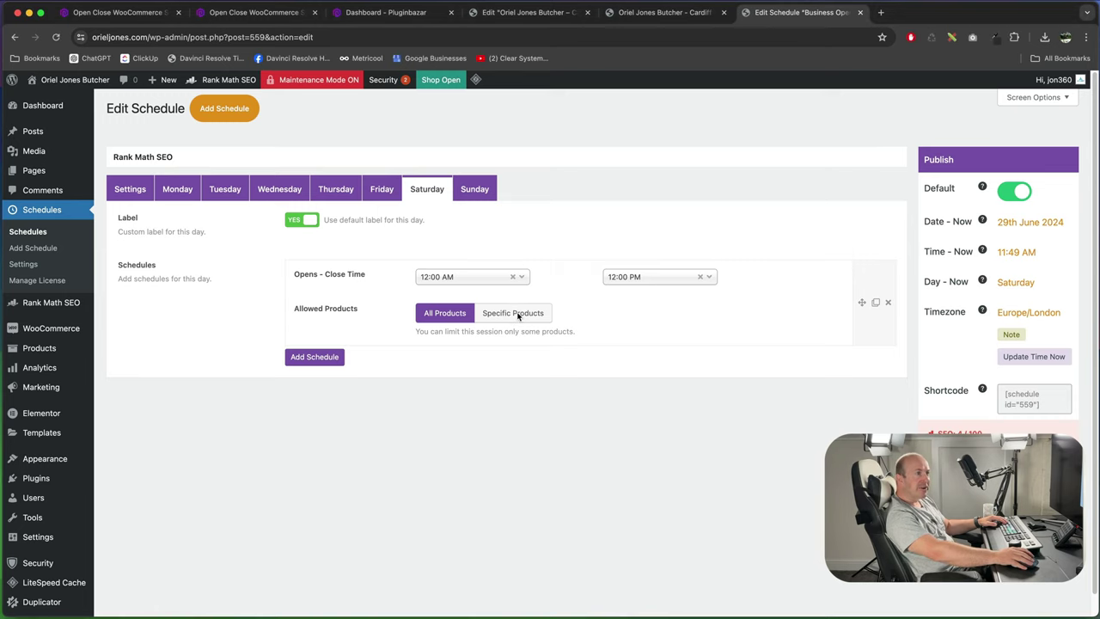
left_click(519, 316)
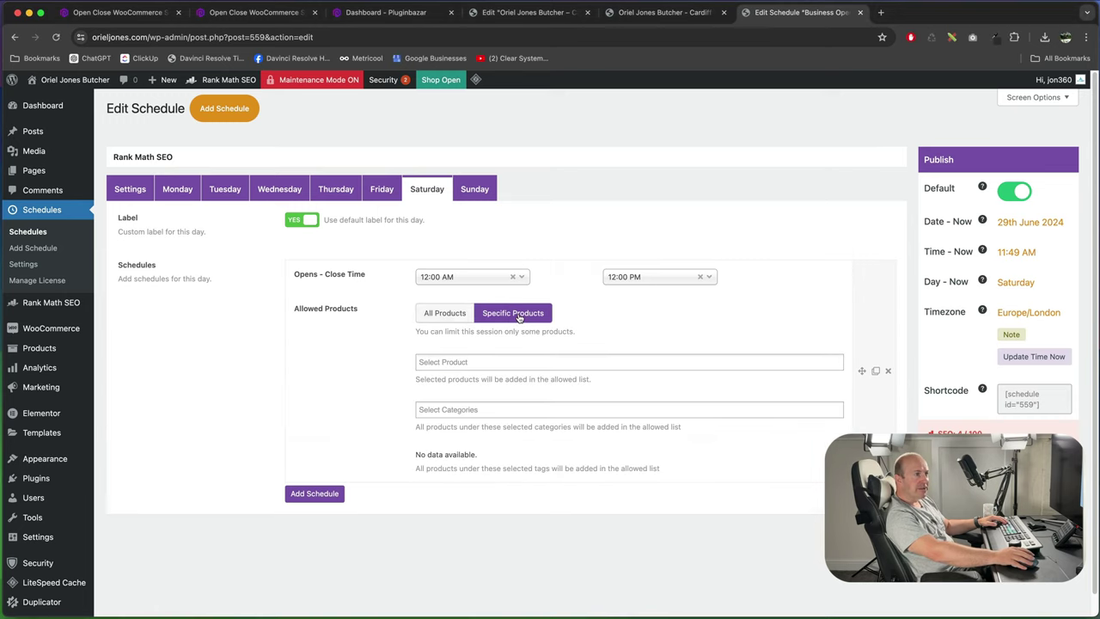
left_click(492, 362)
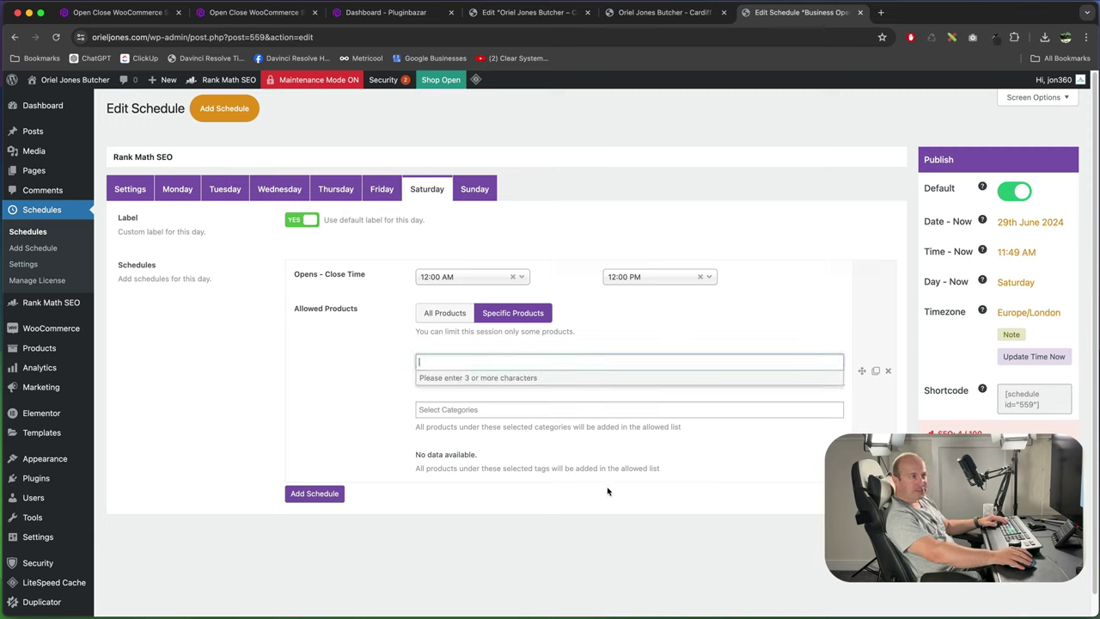
left_click(496, 435)
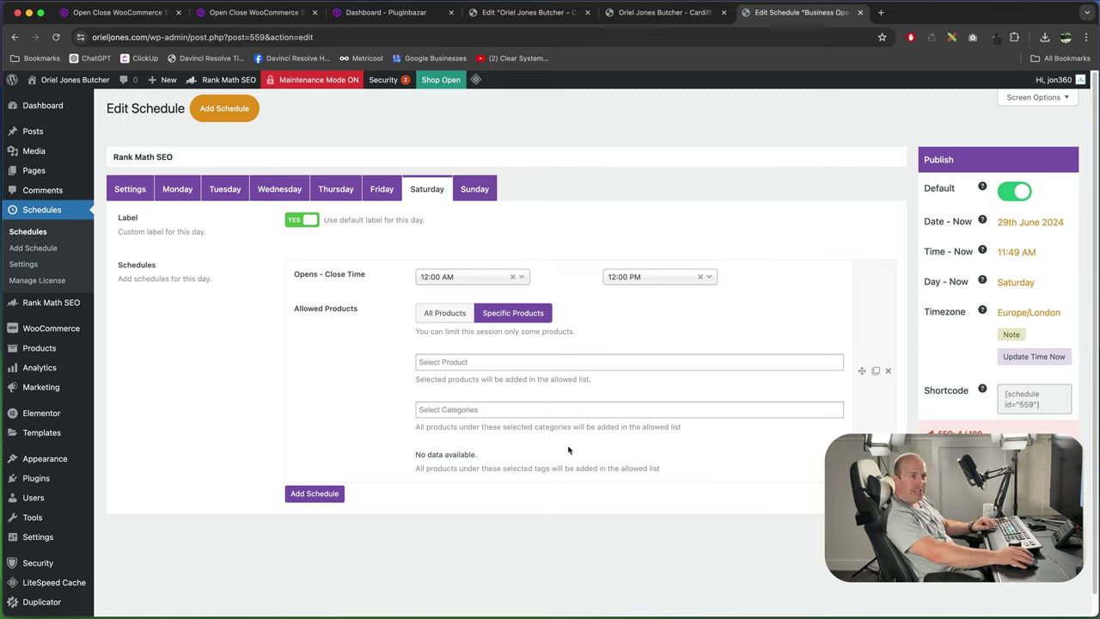
left_click(439, 316)
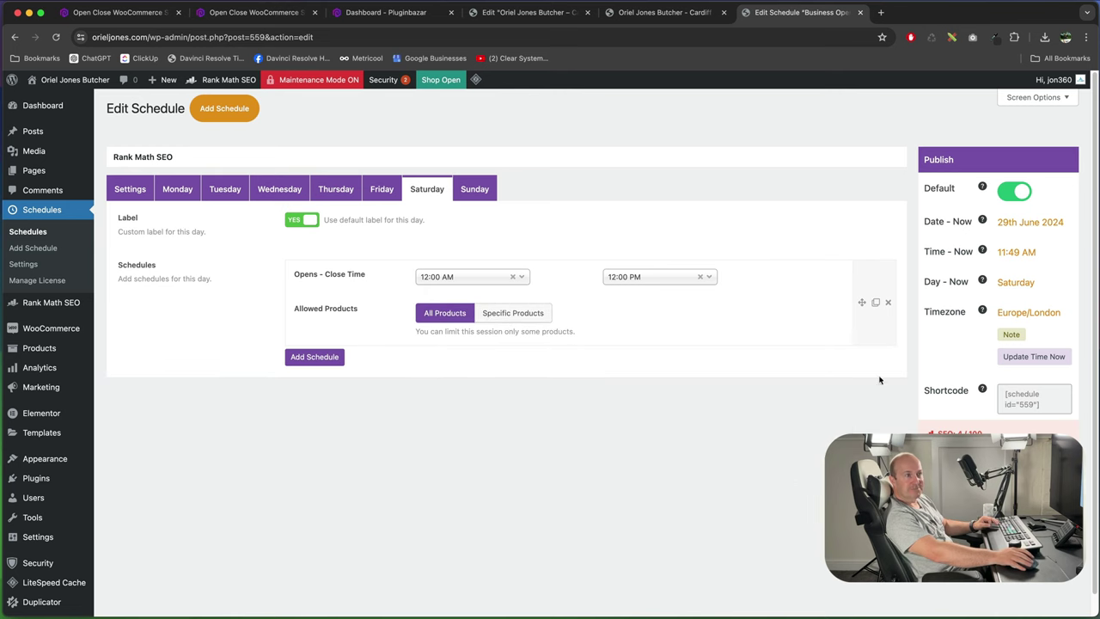